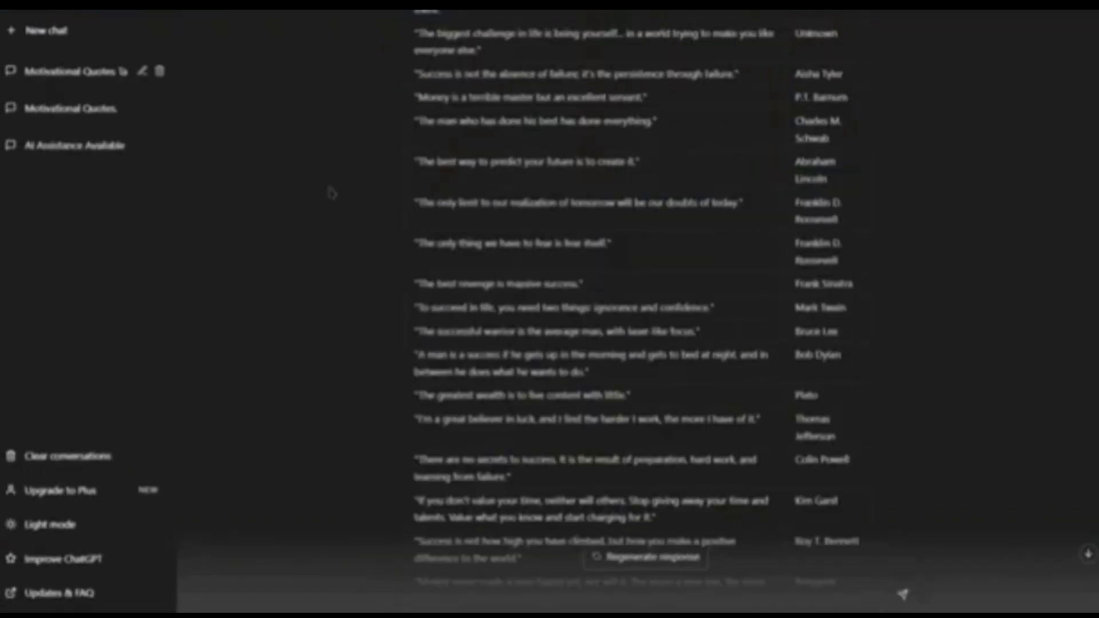
pyautogui.scroll(10, 329, 189)
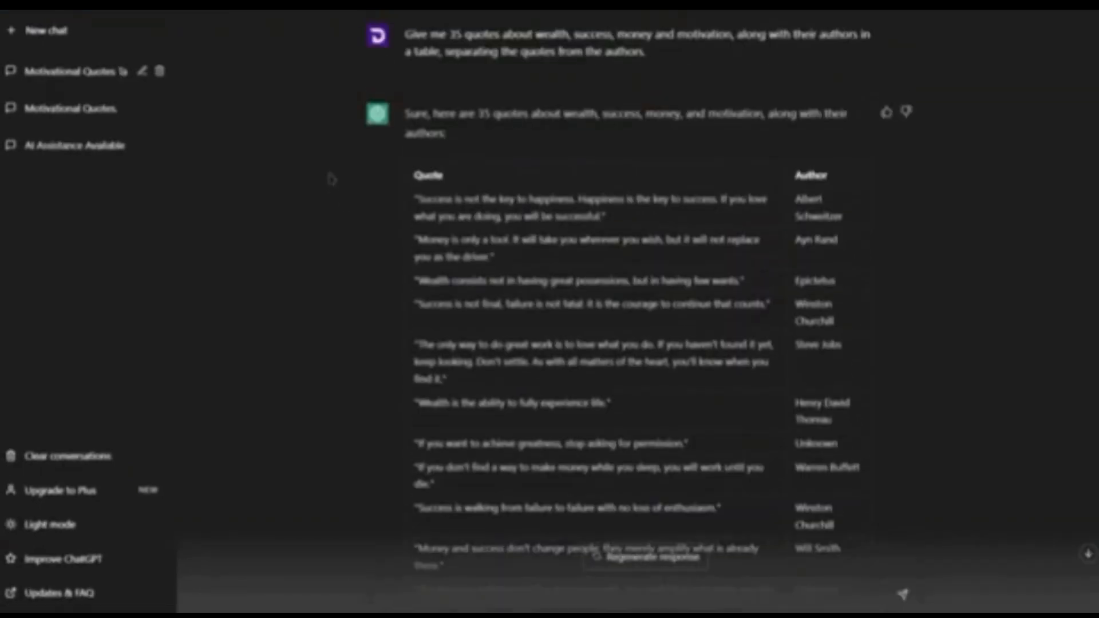
pyautogui.scroll(-5, 329, 175)
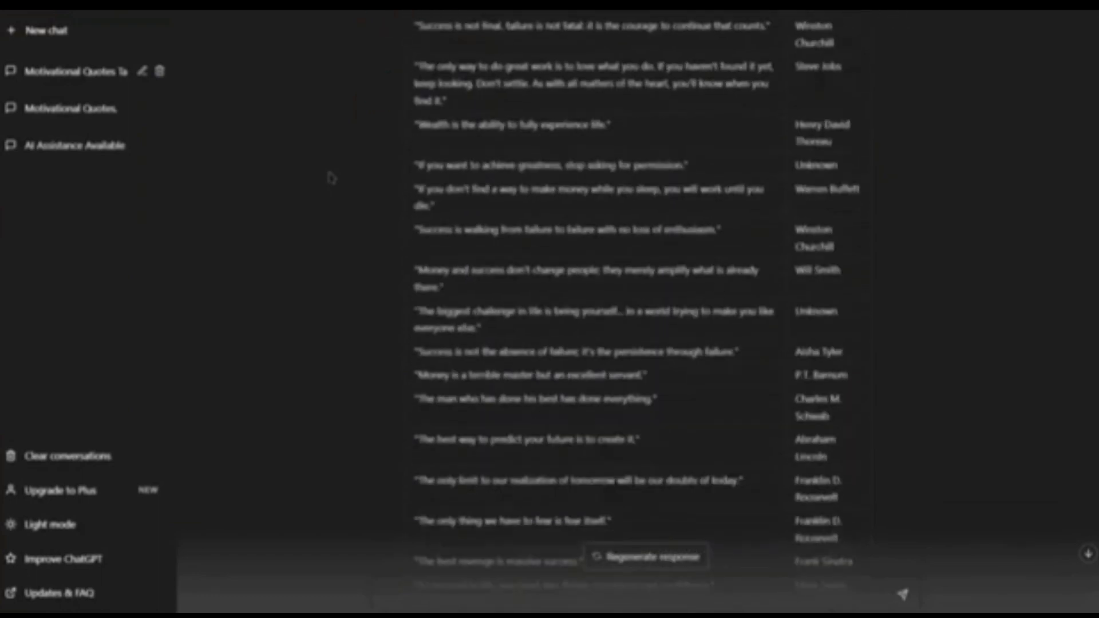
pyautogui.scroll(-6, 331, 178)
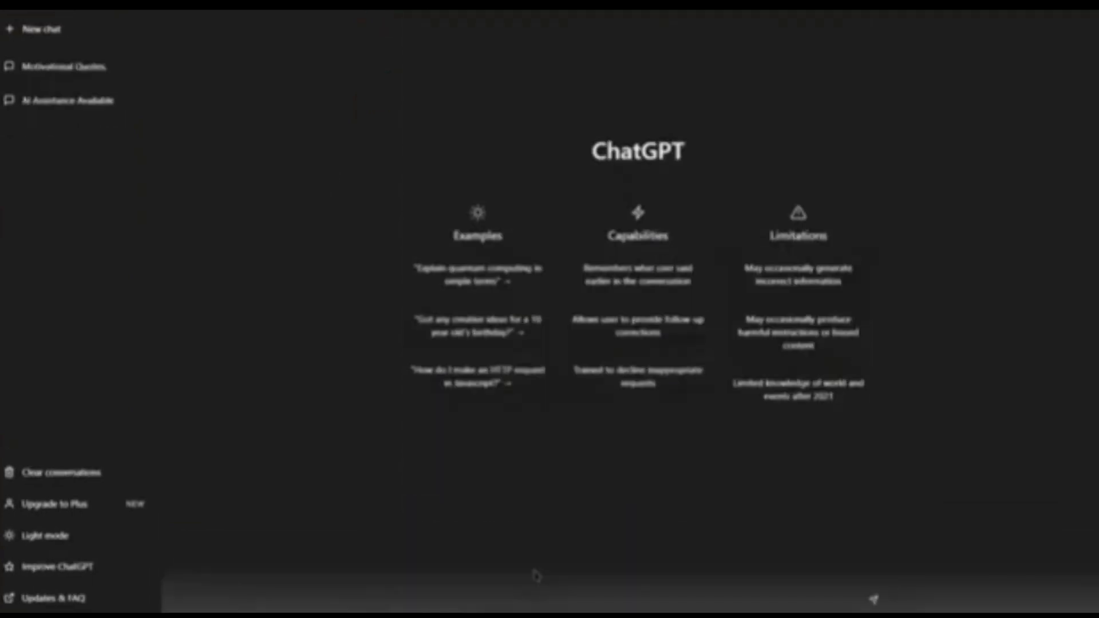
# Ask for 35 quotes about wealth, success, money and motivation with their authors in a table, and look through the answer
pyautogui.write('Give me 35 quotes about wealth, success, money and motivation, along with their autho')
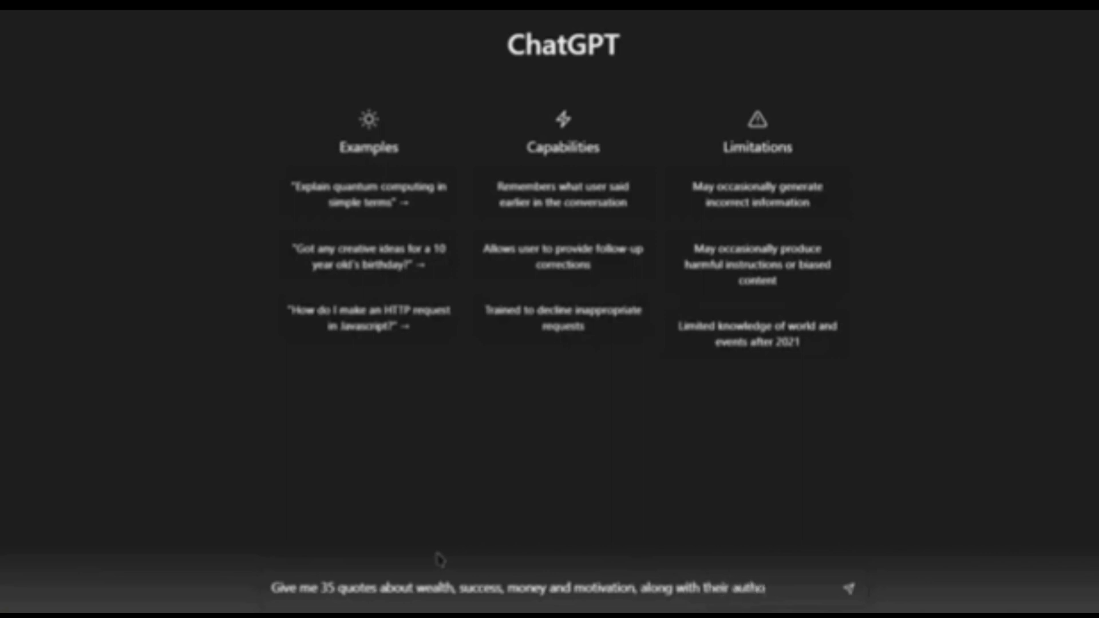
pyautogui.write('table, sep')
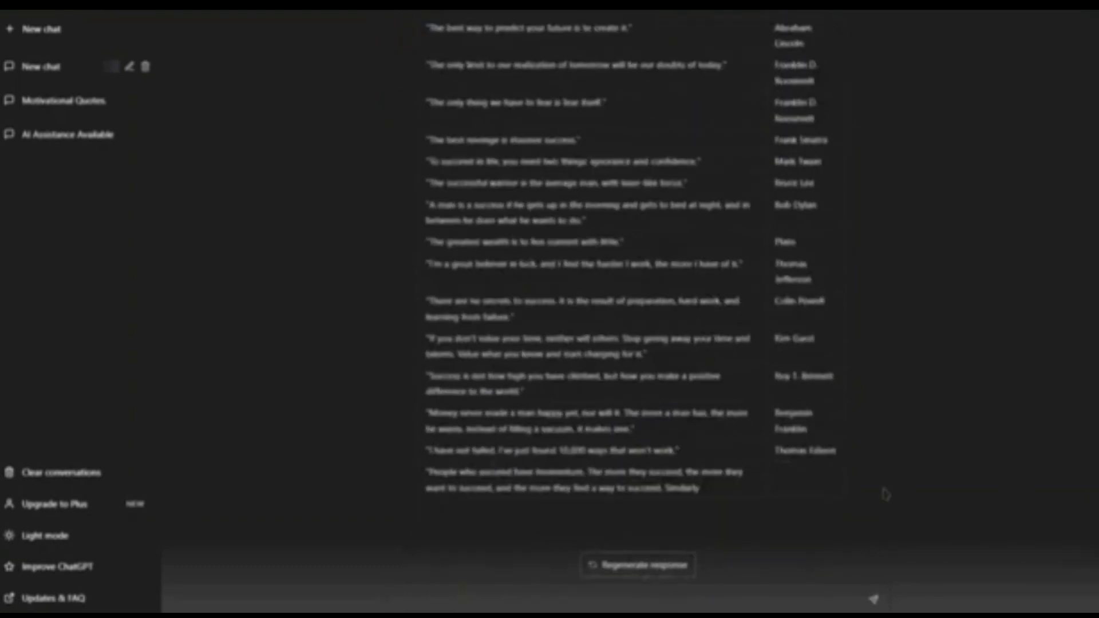
pyautogui.hotkey('ctrl', '-')
pyautogui.scroll(9, 884, 496)
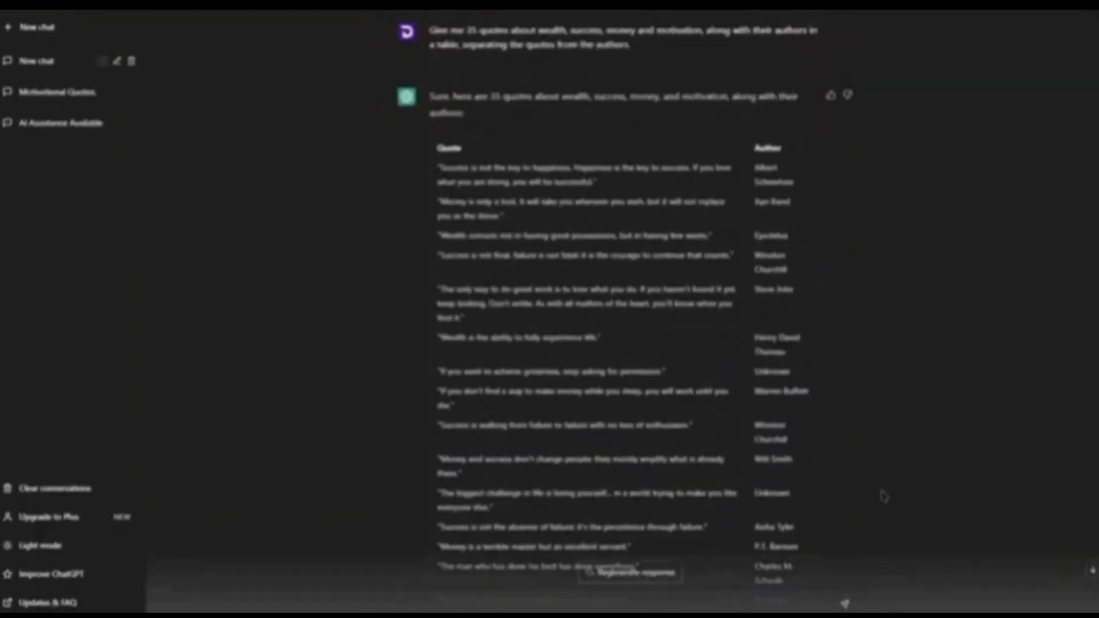
pyautogui.hotkey('ctrl', '+')
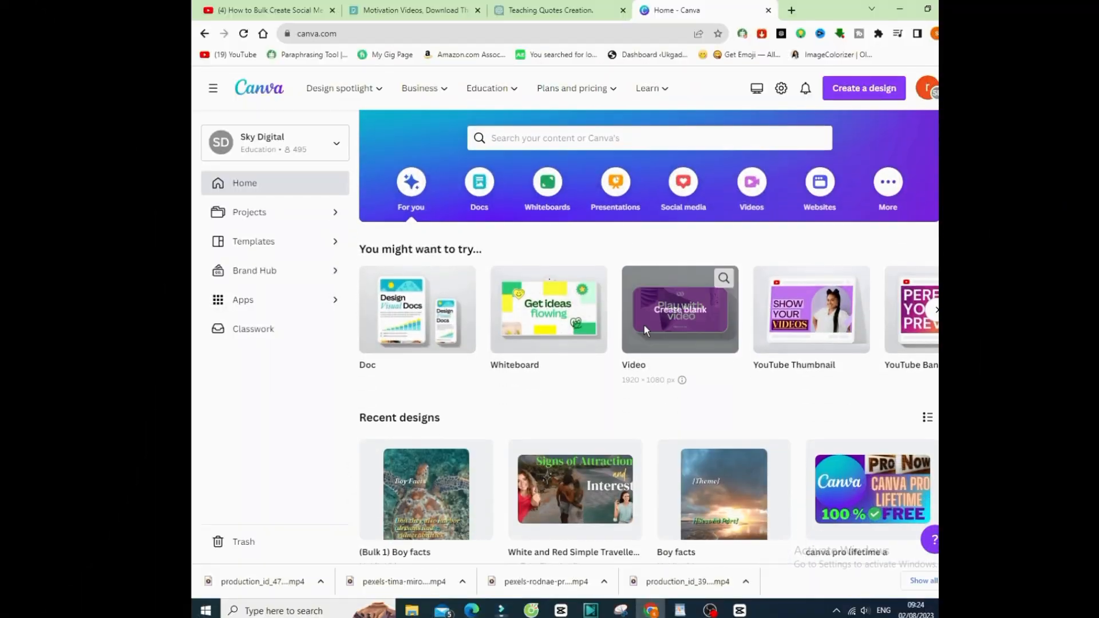
pyautogui.scroll(-1, 644, 331)
pyautogui.scroll(-1, 644, 325)
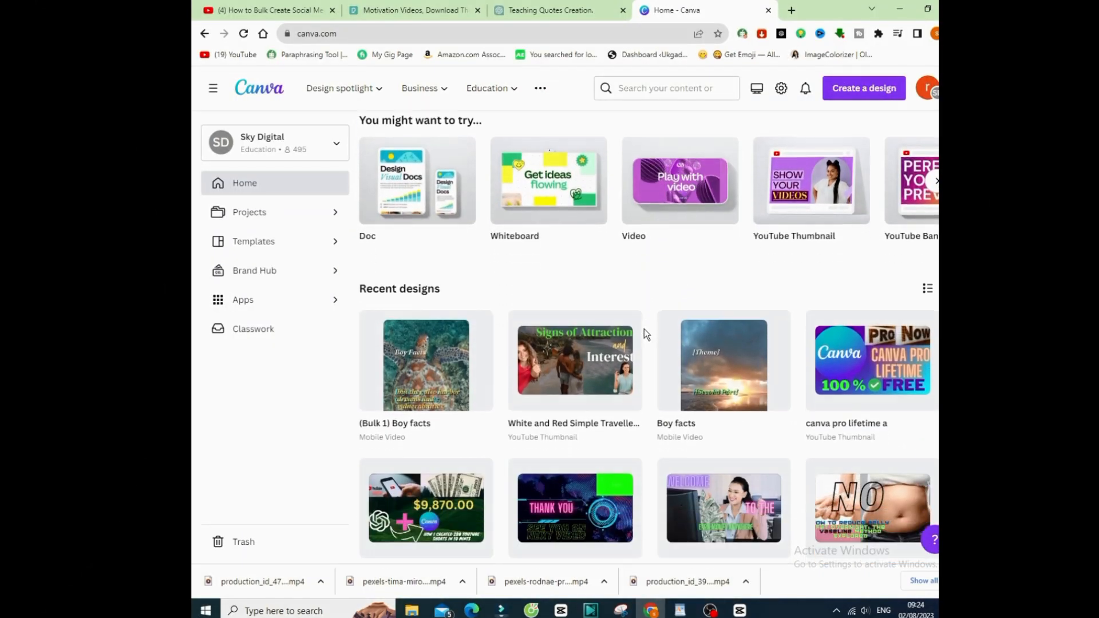
pyautogui.scroll(3, 644, 326)
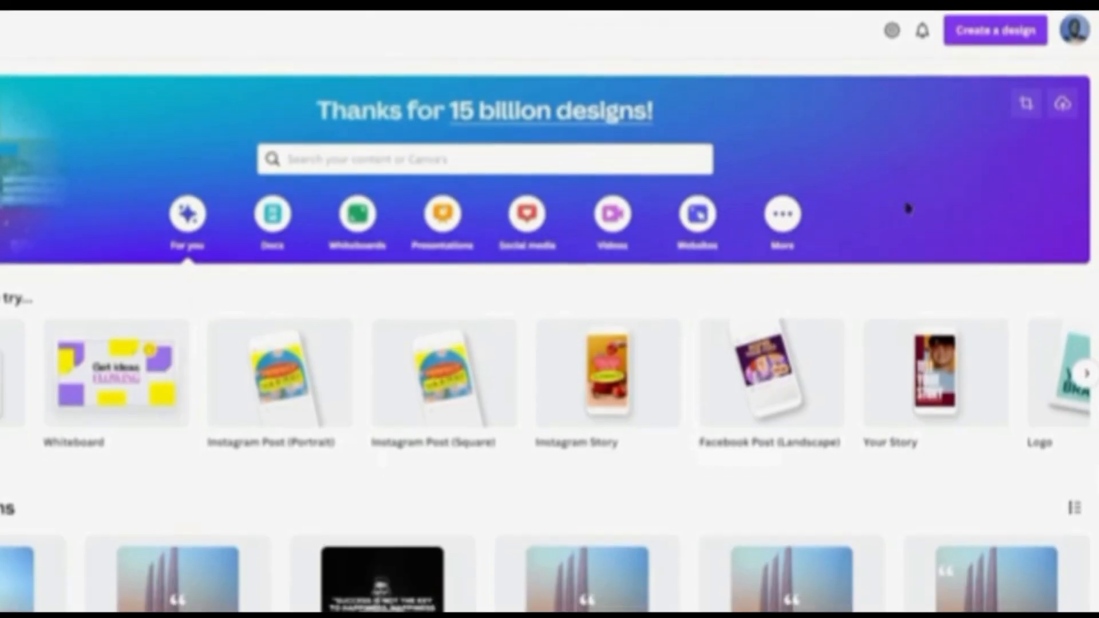
pyautogui.click(983, 41)
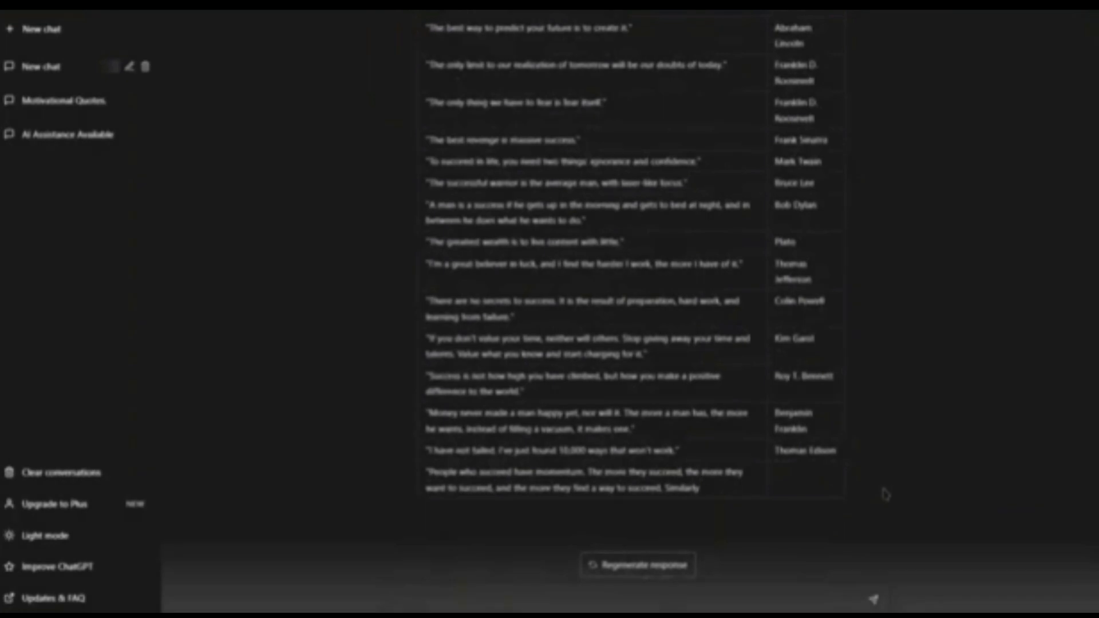
pyautogui.scroll(9, 884, 495)
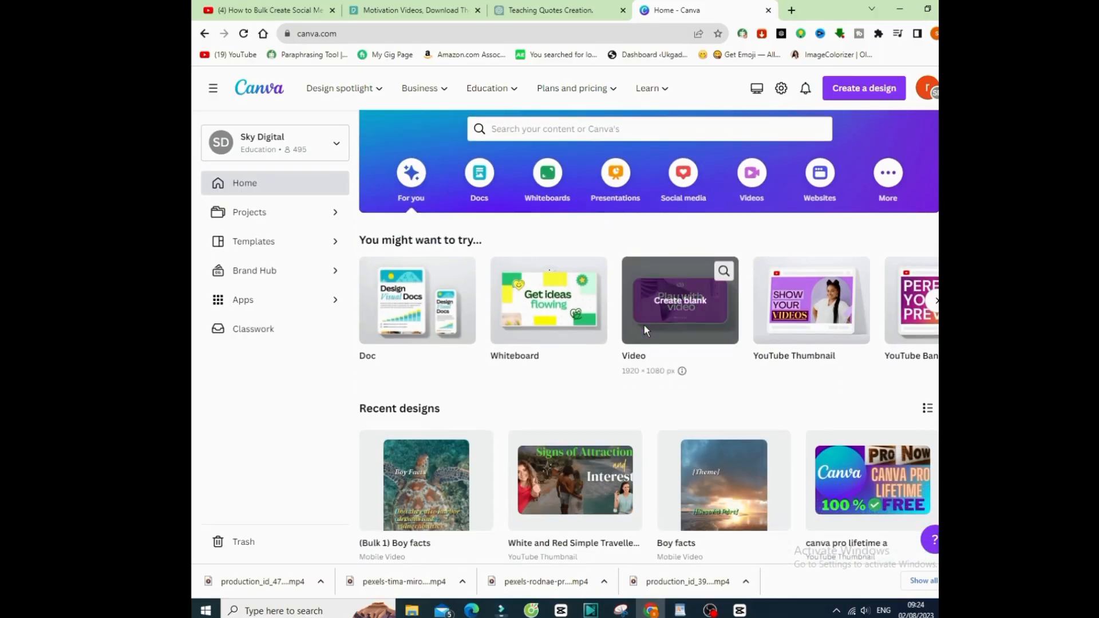
pyautogui.scroll(-1, 644, 325)
pyautogui.scroll(-1, 644, 325)
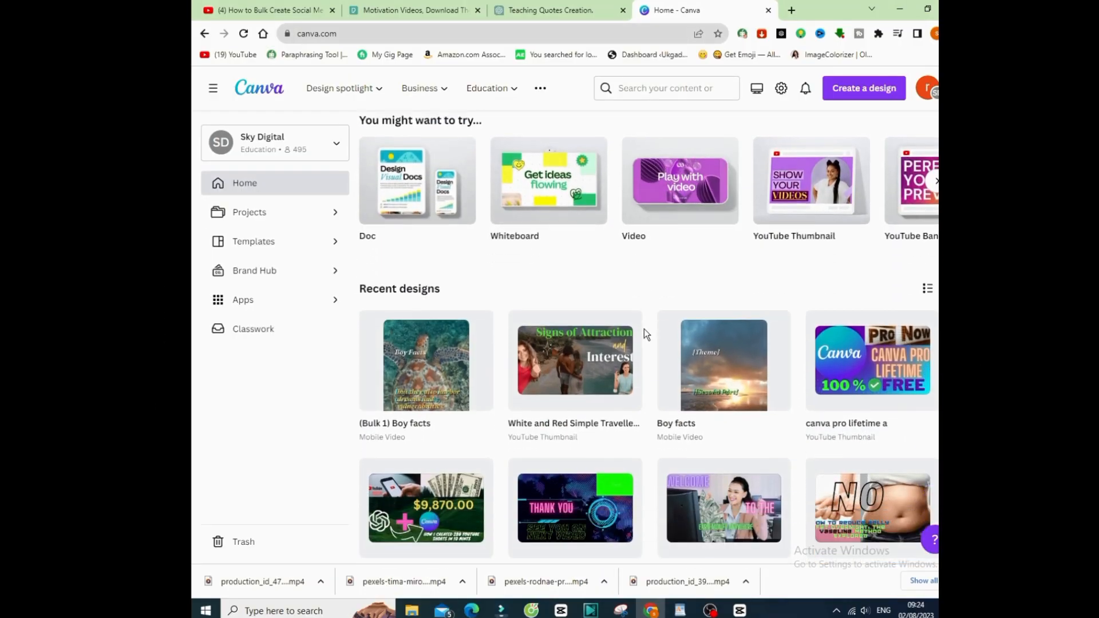
pyautogui.scroll(3, 644, 325)
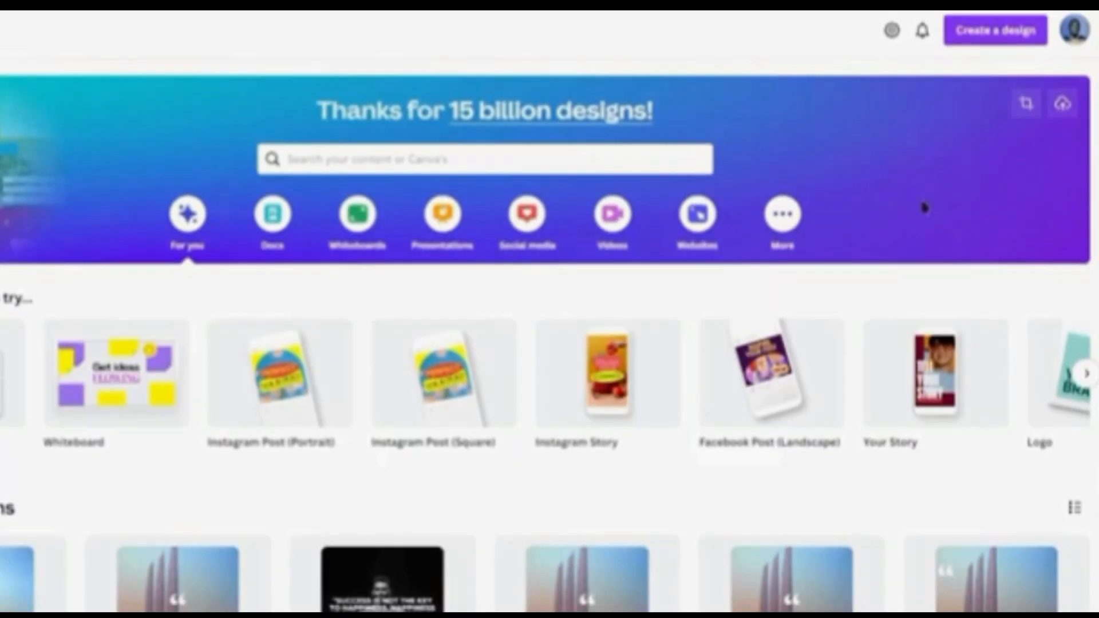
# In Canva, search the design types for "Insta" and create an Instagram Post (Portrait) design
pyautogui.click(982, 40)
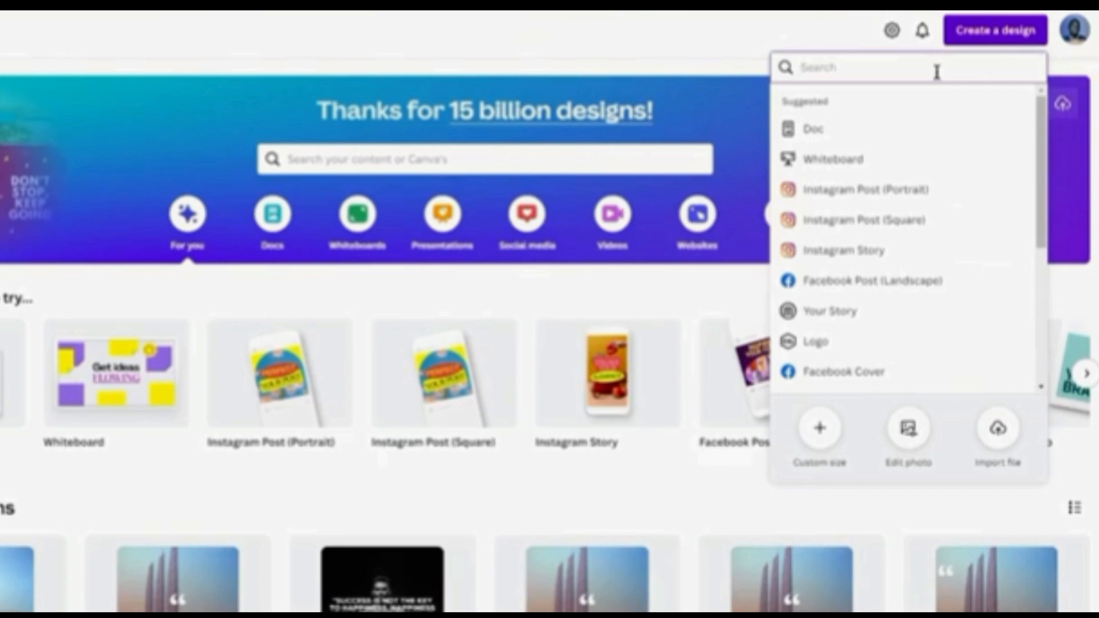
pyautogui.write('Insta')
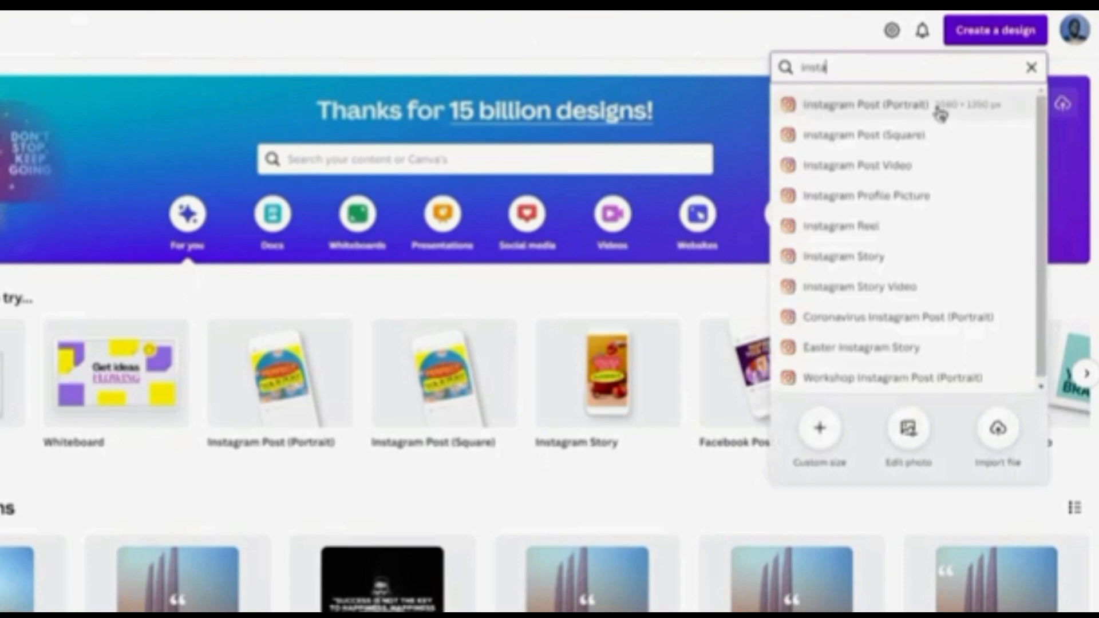
pyautogui.click(941, 115)
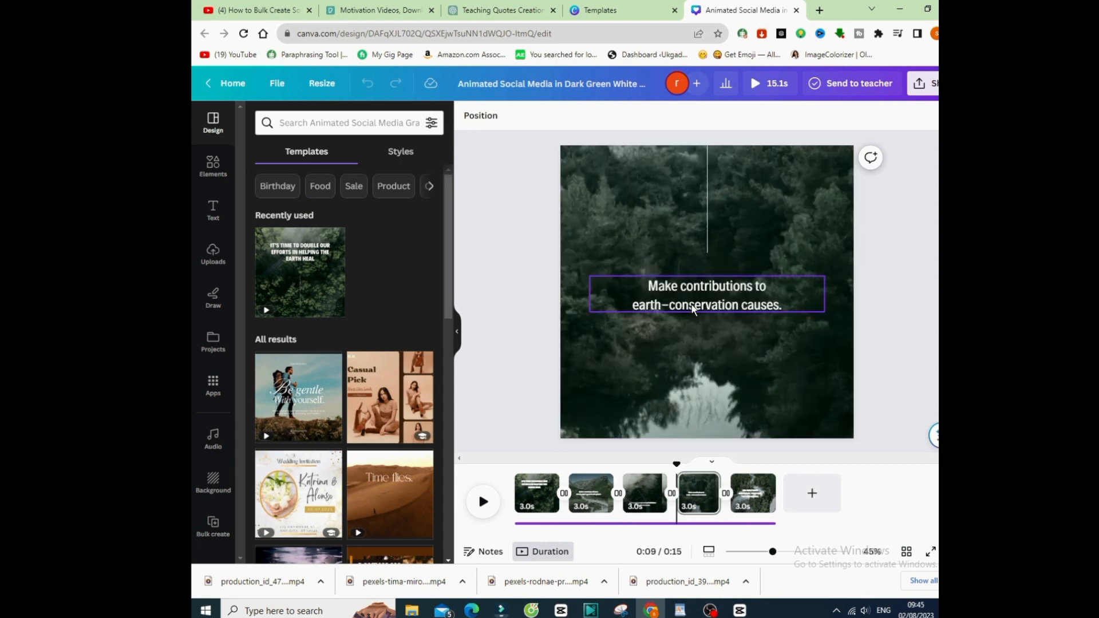
# Replace the "START TRAINING TODAY" headline with the first quote copied from the ChatGPT table, "Success is not the key to happiness..."
pyautogui.click(690, 308)
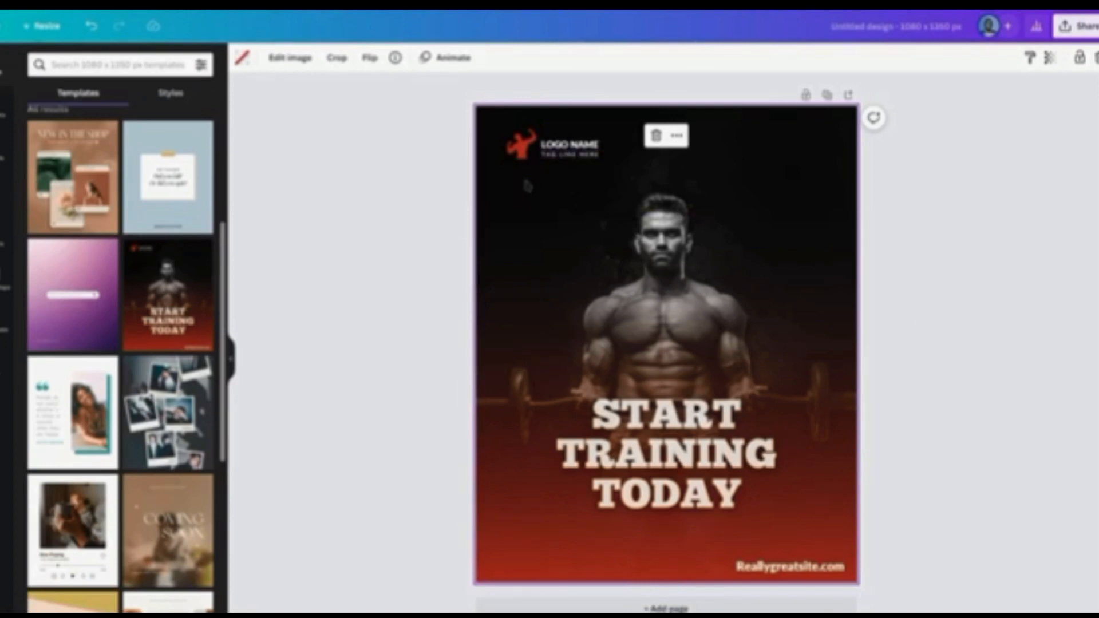
pyautogui.click(461, 175)
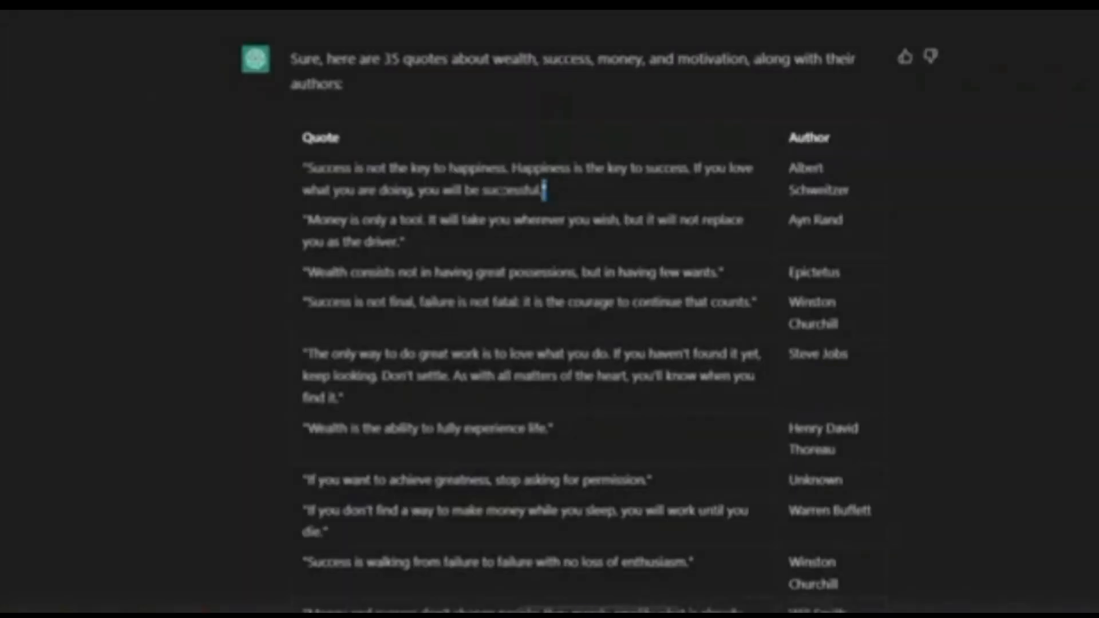
pyautogui.moveTo(545, 190); pyautogui.dragTo(320, 167)
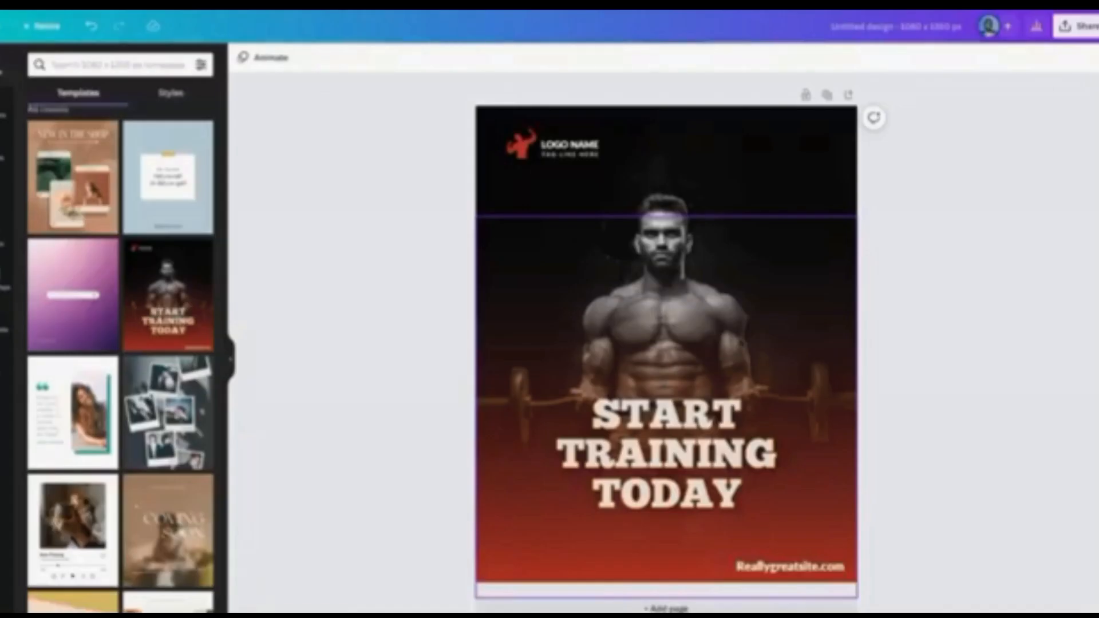
pyautogui.click(653, 442)
pyautogui.doubleClick(653, 441)
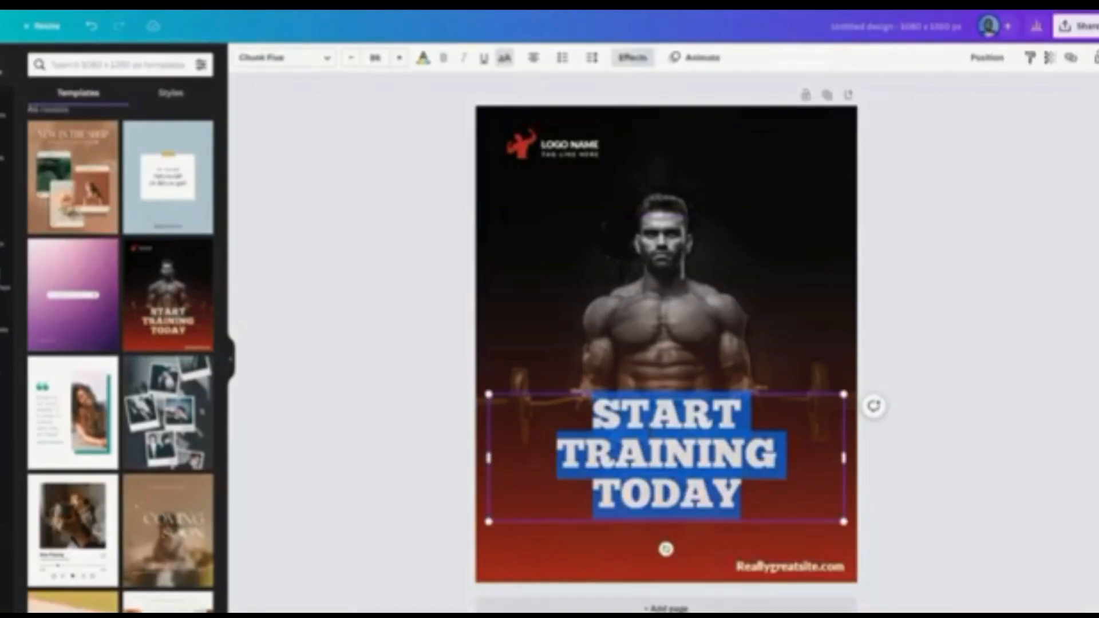
pyautogui.hotkey('ctrl', 'v')
pyautogui.scroll(-4, 786, 536)
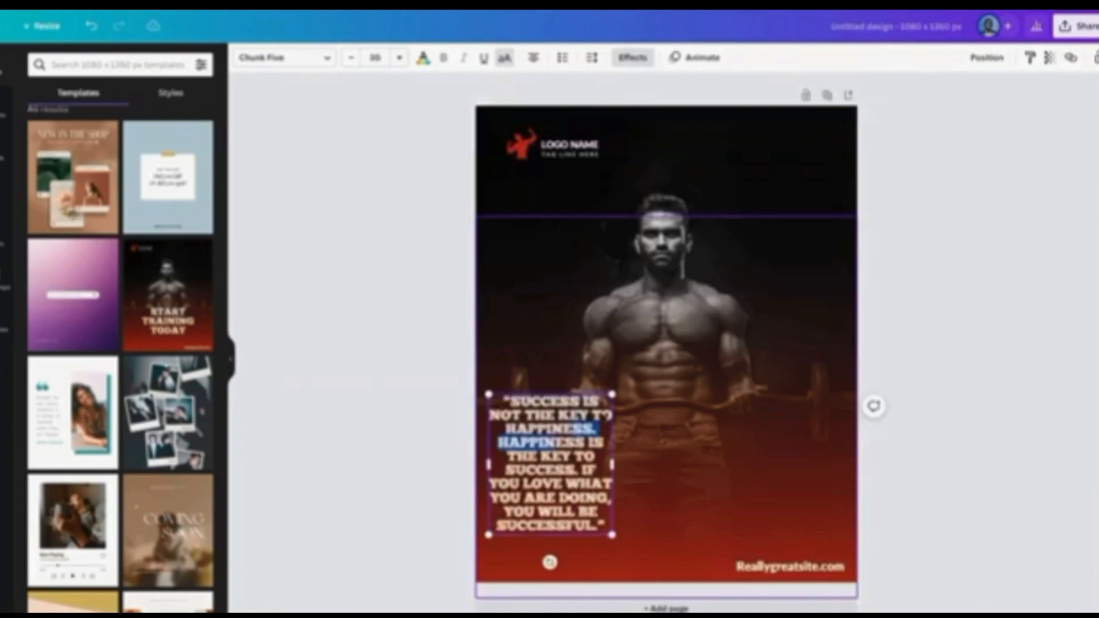
# Move the quote to the middle of the page and turn a duplicate below it into the author line "Albert Schweitzer" from the ChatGPT table
pyautogui.moveTo(552, 461); pyautogui.dragTo(665, 286)
pyautogui.hotkey('ctrl', 'd')
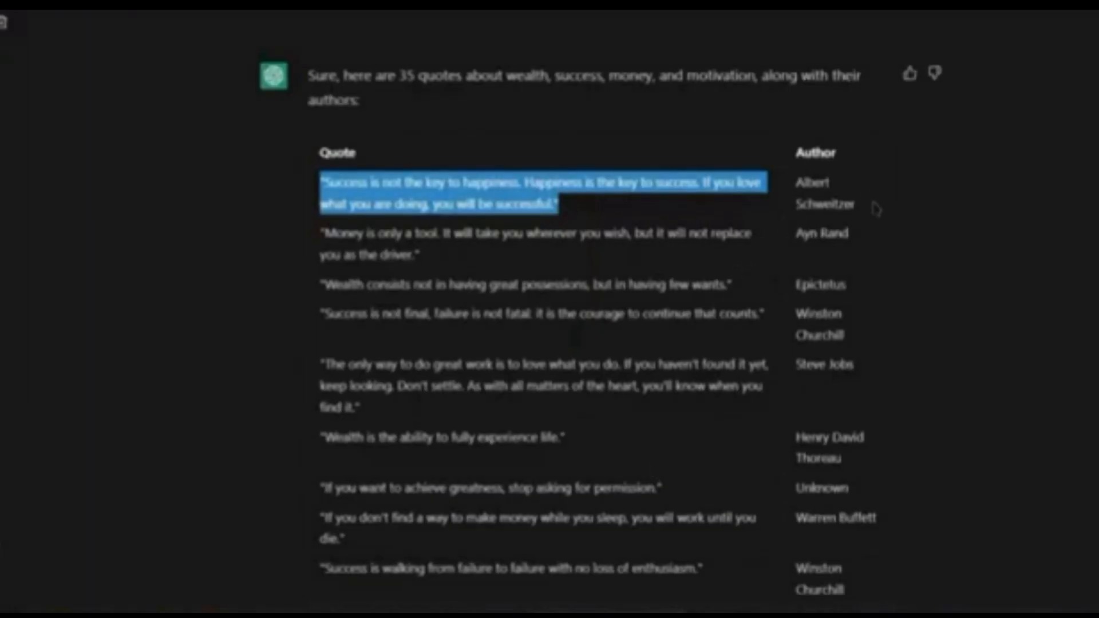
pyautogui.moveTo(876, 209); pyautogui.dragTo(804, 183)
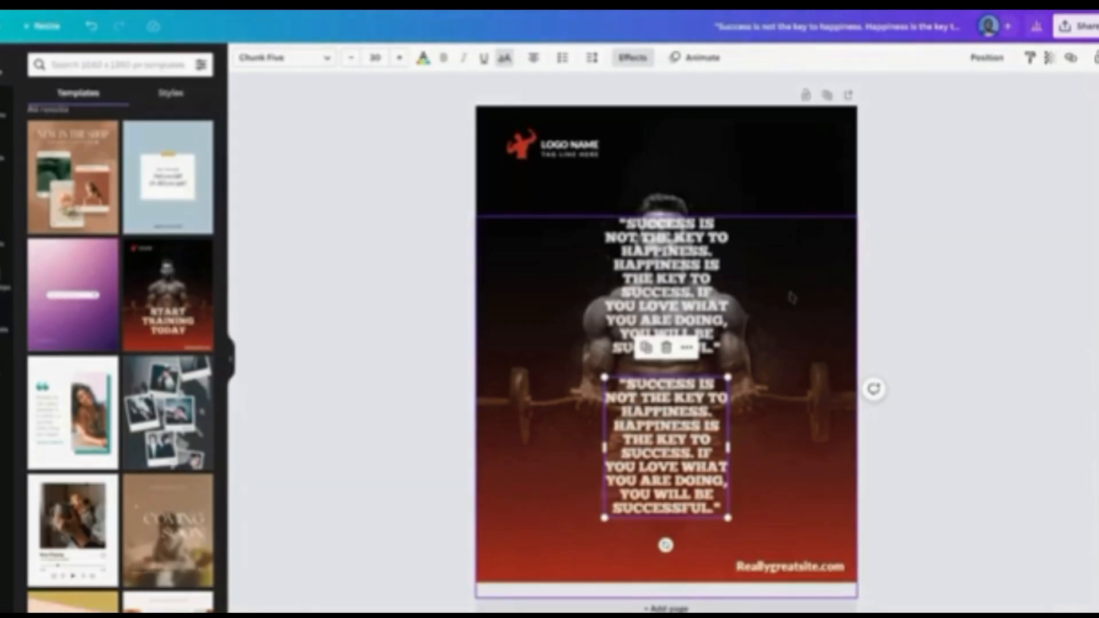
pyautogui.hotkey('ctrl', 'a')
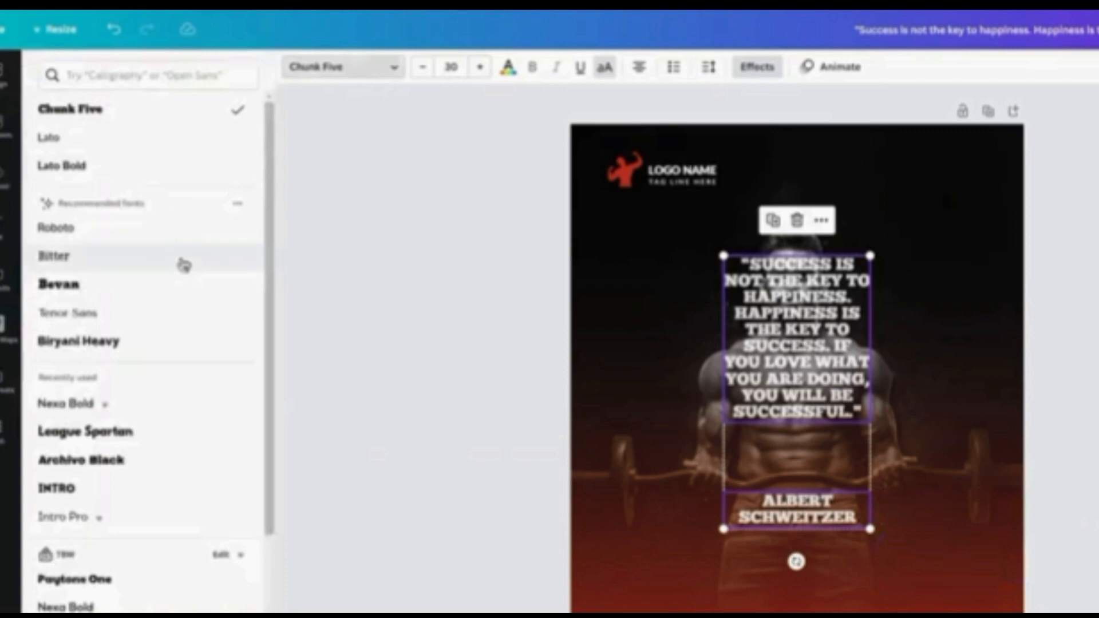
# Set the quote and author texts to the Nexa Bold font, and remove the bold style from the author line
pyautogui.click(171, 411)
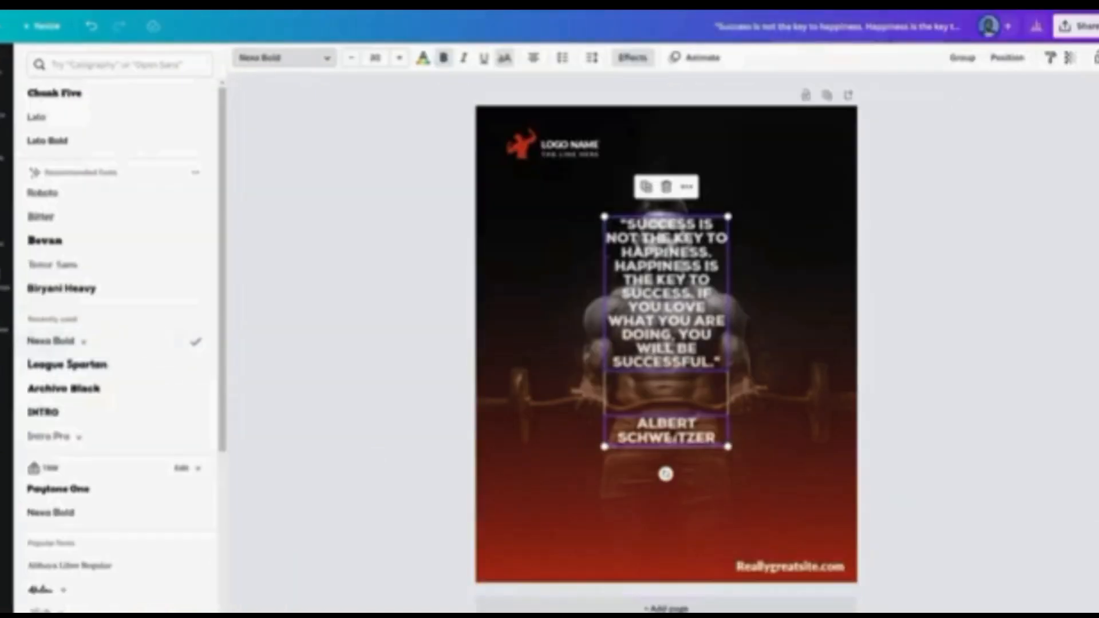
pyautogui.click(812, 467)
pyautogui.click(669, 425)
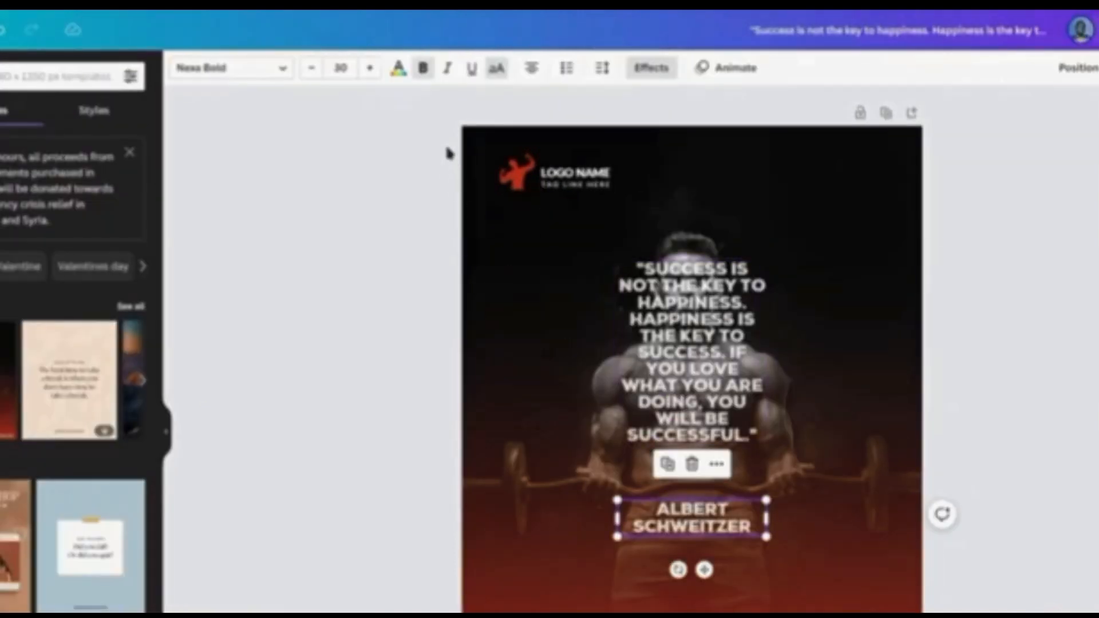
pyautogui.click(425, 71)
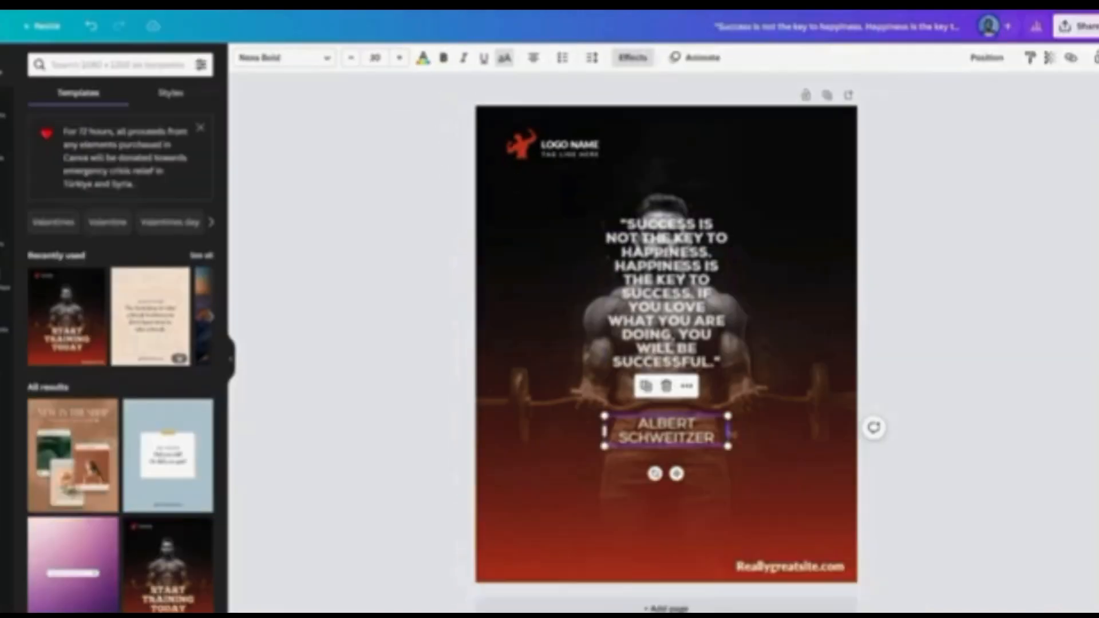
# Widen both text boxes, placing the author on one line low on the page and the quote across the middle above it
pyautogui.moveTo(728, 431); pyautogui.dragTo(823, 424)
pyautogui.moveTo(712, 425); pyautogui.dragTo(666, 496)
pyautogui.click(677, 293)
pyautogui.moveTo(677, 294); pyautogui.dragTo(681, 387)
pyautogui.moveTo(732, 387); pyautogui.dragTo(831, 384)
pyautogui.moveTo(784, 356); pyautogui.dragTo(777, 324)
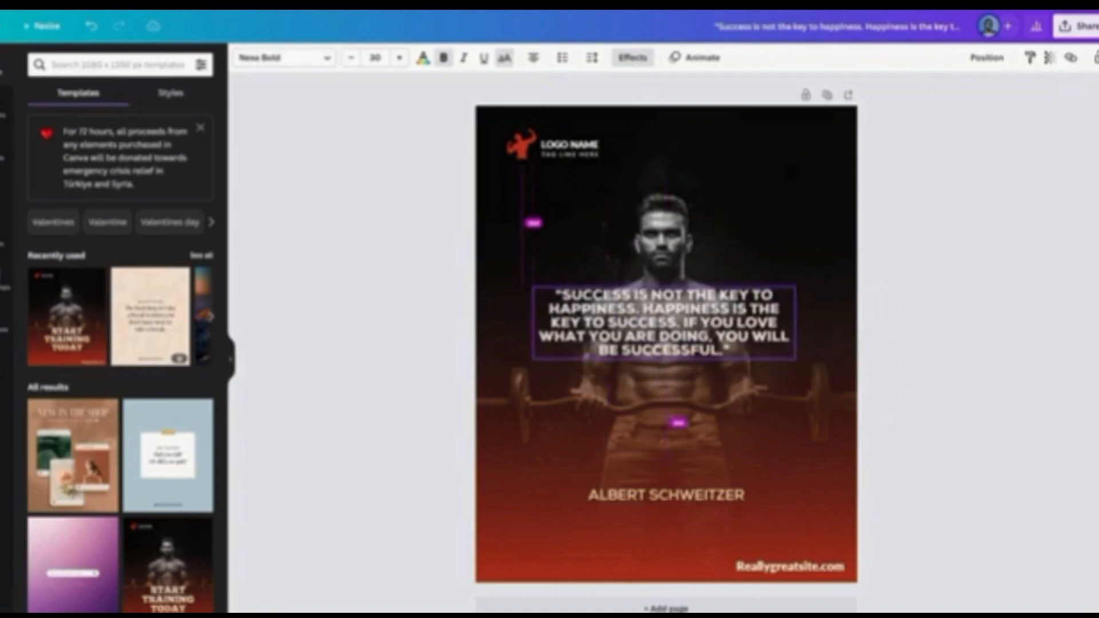
# Set the quote text's font size to 48
pyautogui.click(400, 60)
pyautogui.click(375, 57)
pyautogui.scroll(-3, 393, 258)
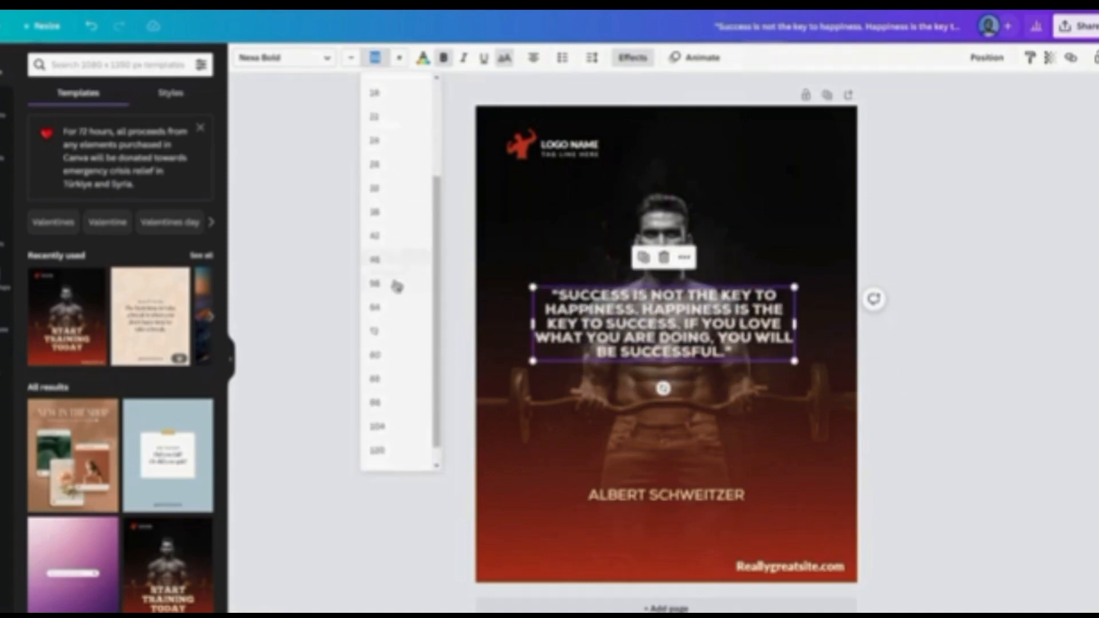
pyautogui.click(384, 259)
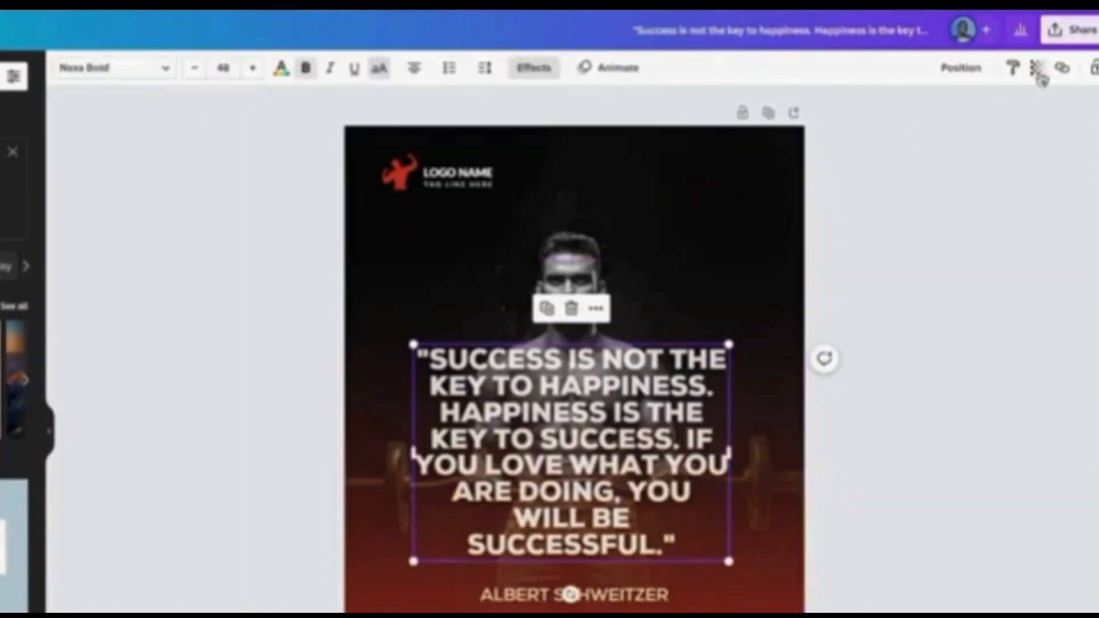
# Set the quote's transparency value to 100, and open the transparency setting of the author line
pyautogui.click(1037, 70)
pyautogui.moveTo(1024, 124); pyautogui.dragTo(1058, 132)
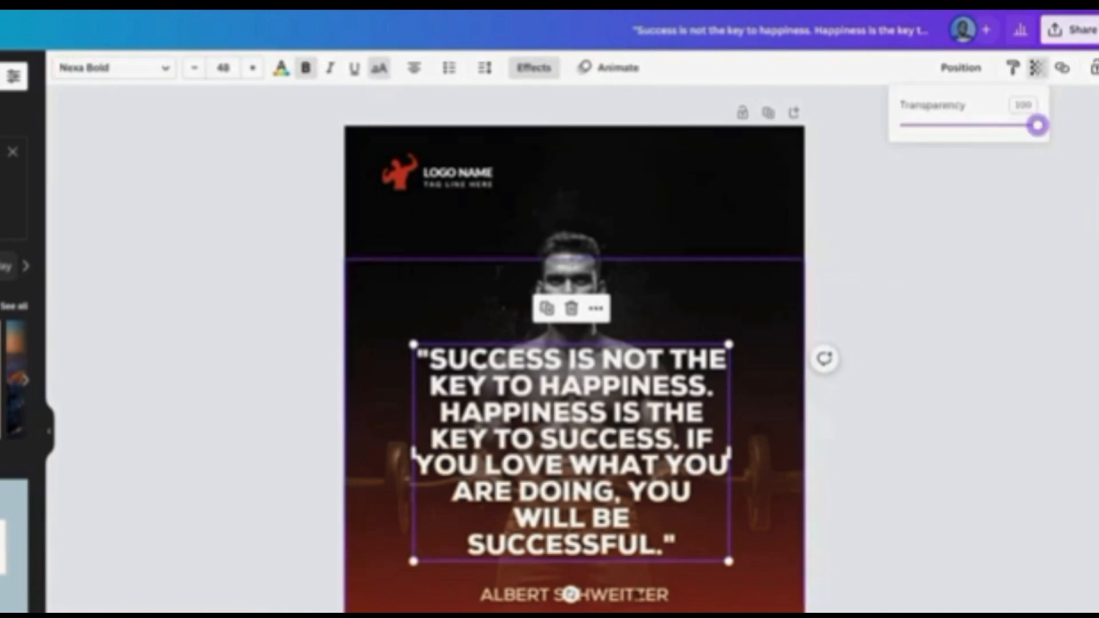
pyautogui.click(572, 594)
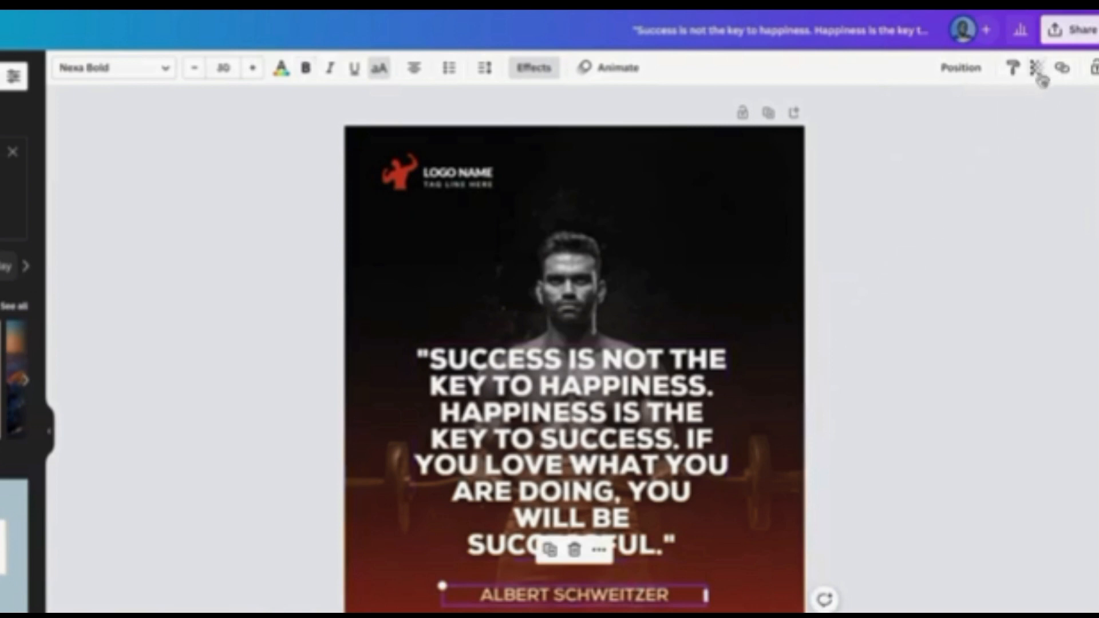
pyautogui.click(1039, 74)
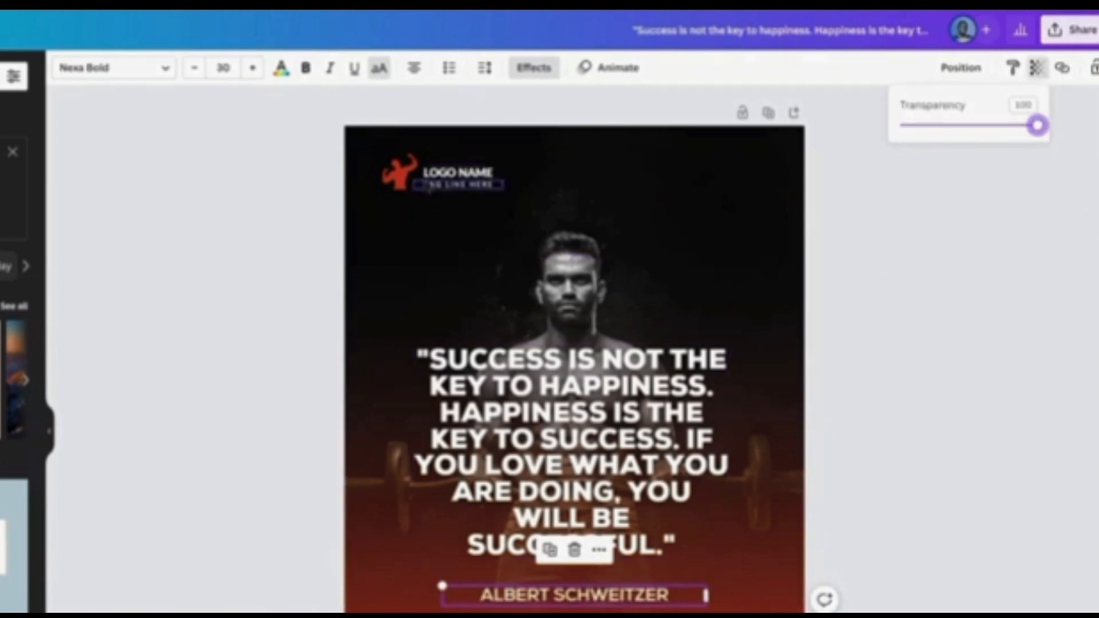
# Delete the template's logo together with its "LOGO NAME" and "TAG LINE HERE" texts
pyautogui.click(429, 189)
pyautogui.click(306, 228)
pyautogui.moveTo(307, 228); pyautogui.dragTo(532, 165)
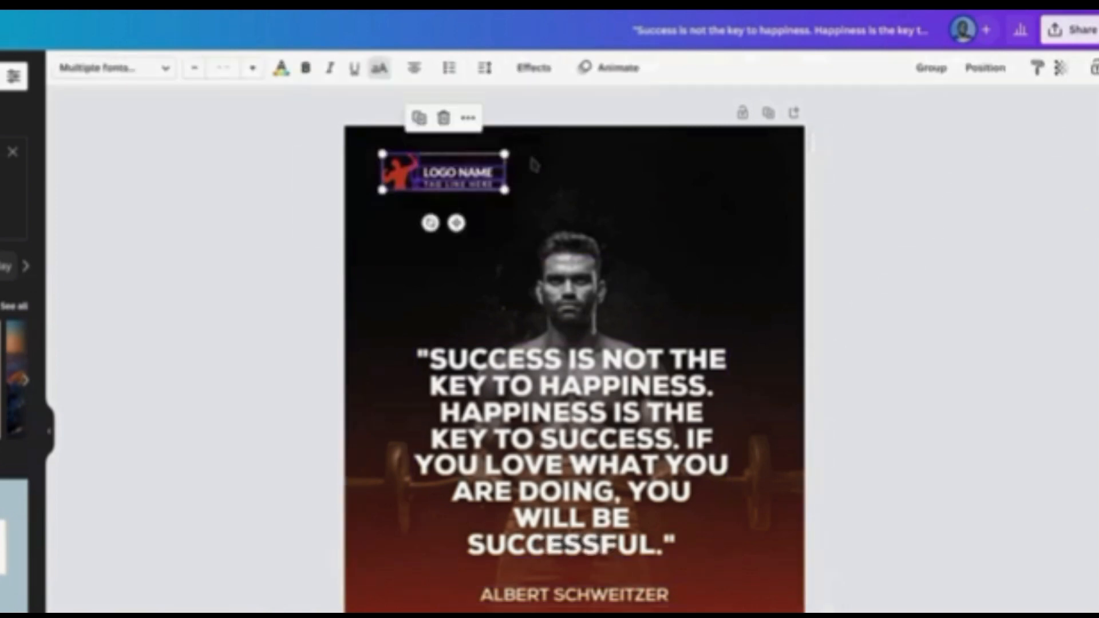
pyautogui.click(449, 127)
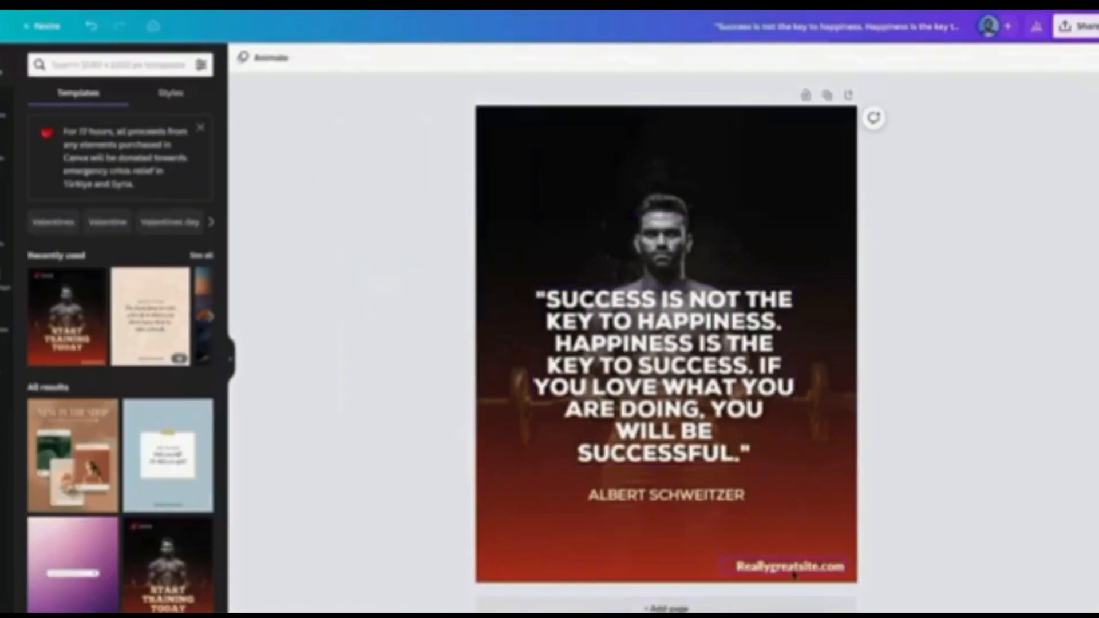
pyautogui.click(718, 617)
pyautogui.doubleClick(786, 567)
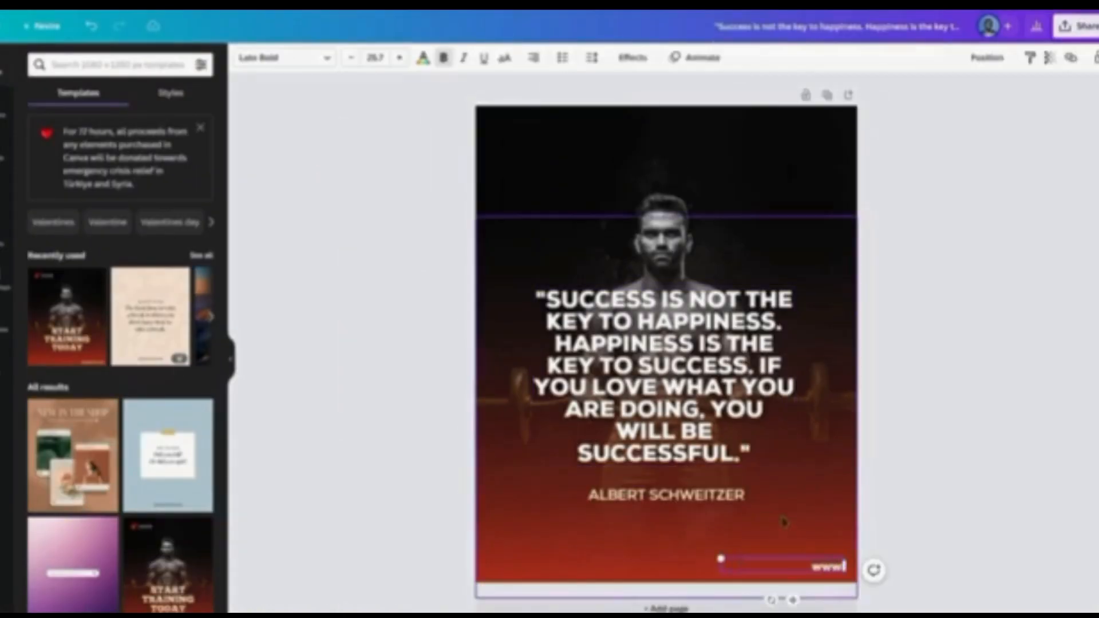
pyautogui.write('mysite.com')
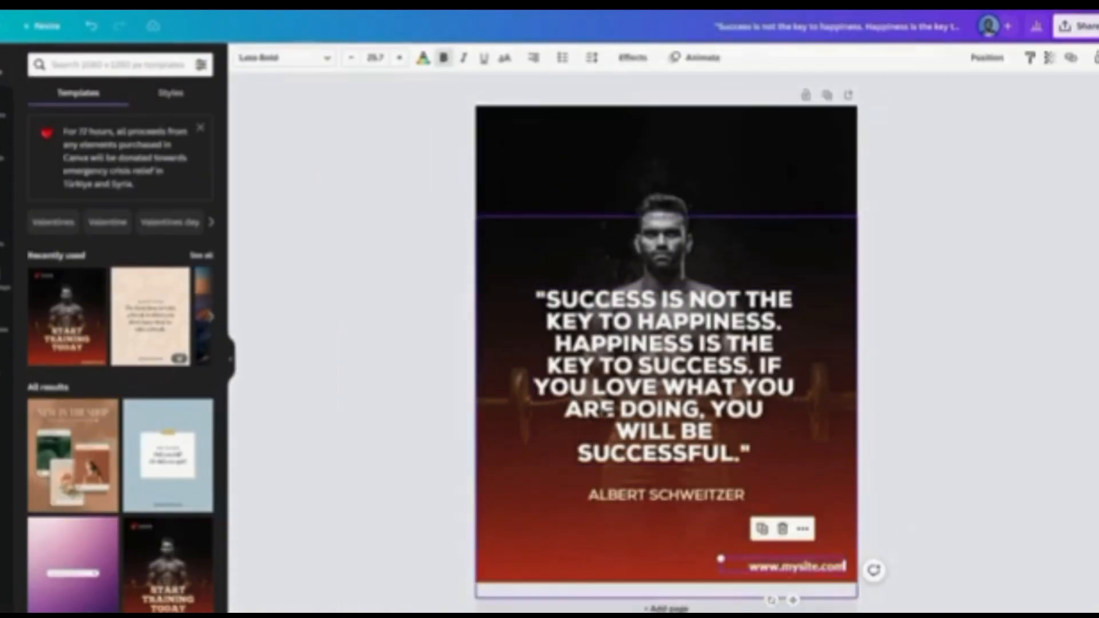
pyautogui.click(289, 58)
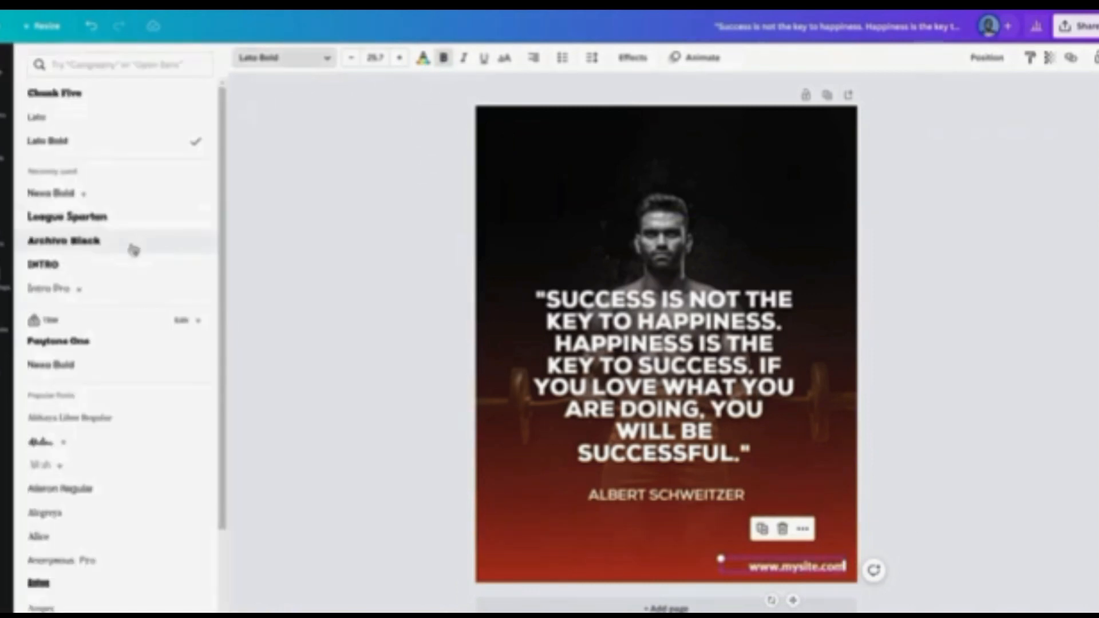
pyautogui.click(167, 120)
pyautogui.press('Escape')
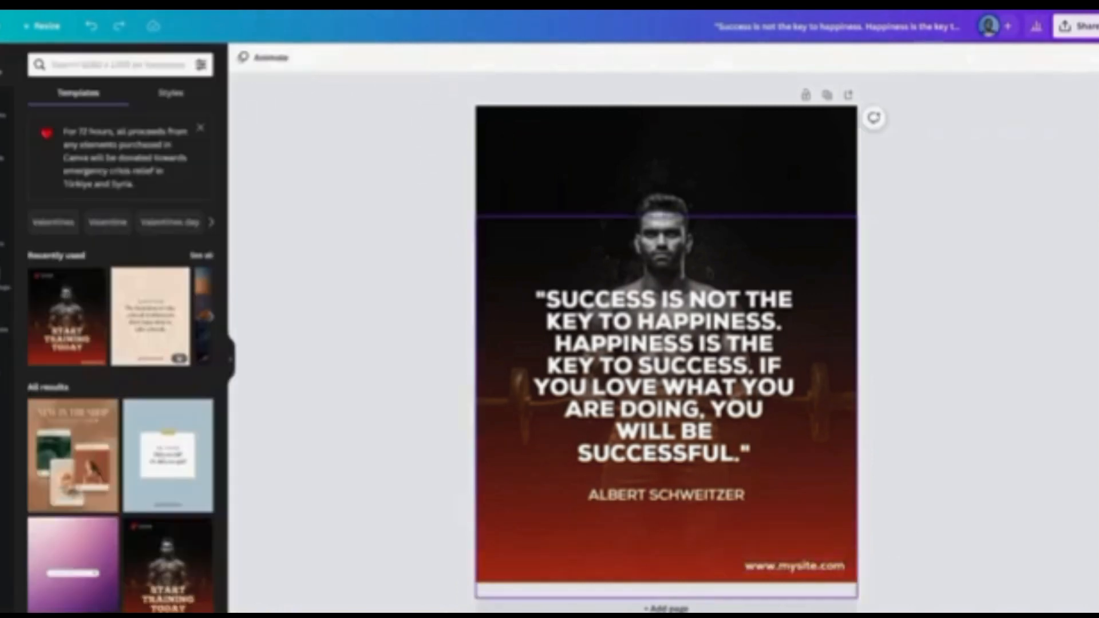
# Widen the quote's text box slightly and centre it horizontally on the page
pyautogui.click(677, 410)
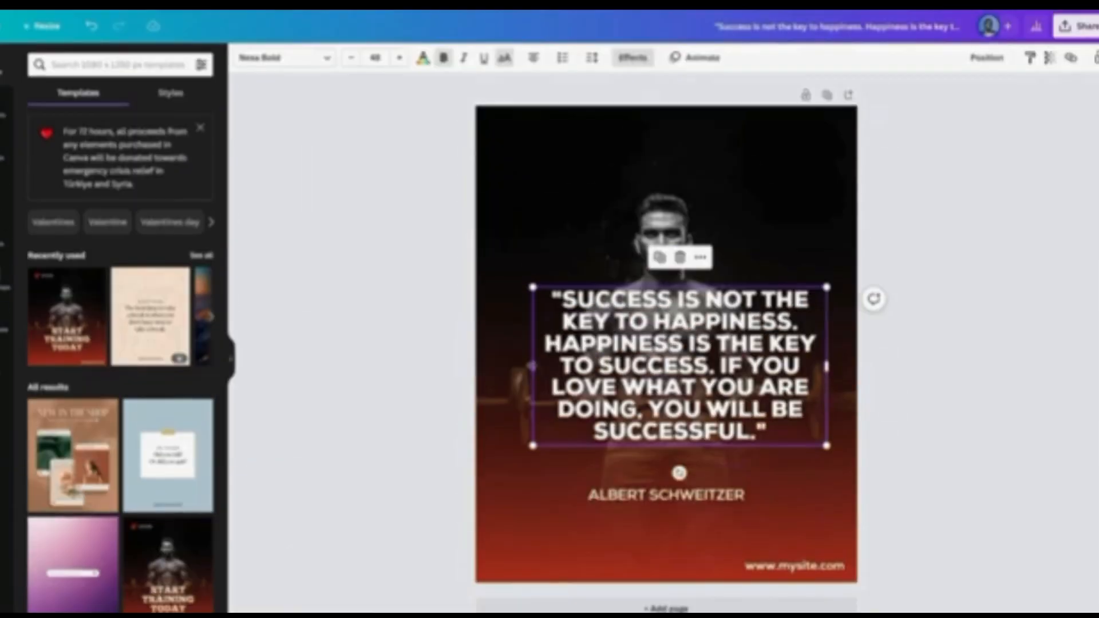
pyautogui.moveTo(532, 370); pyautogui.dragTo(510, 366)
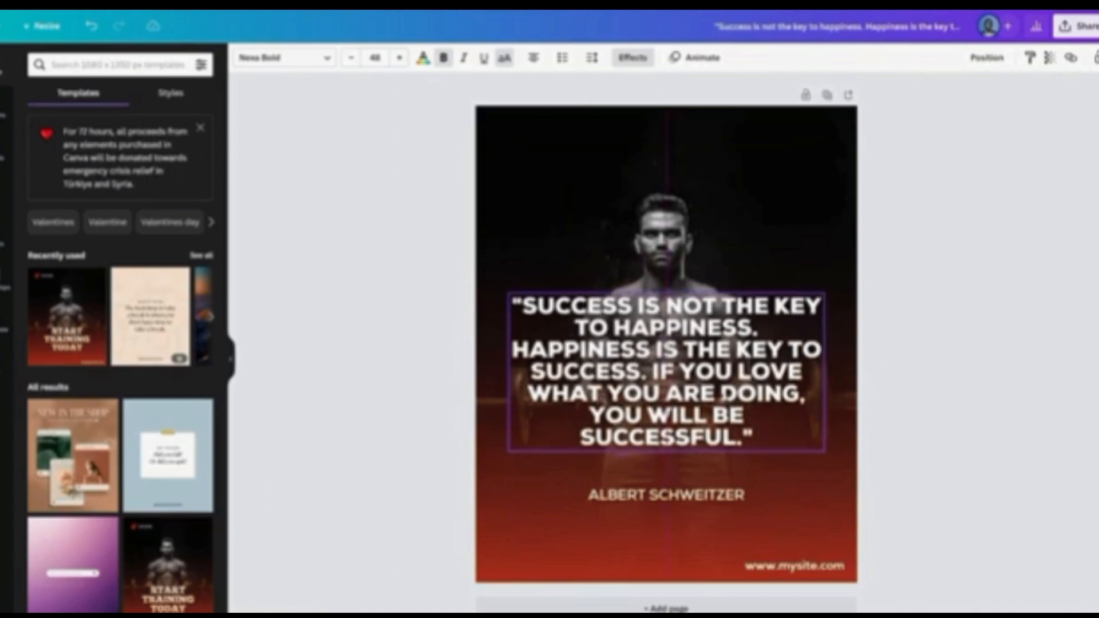
pyautogui.click(518, 214)
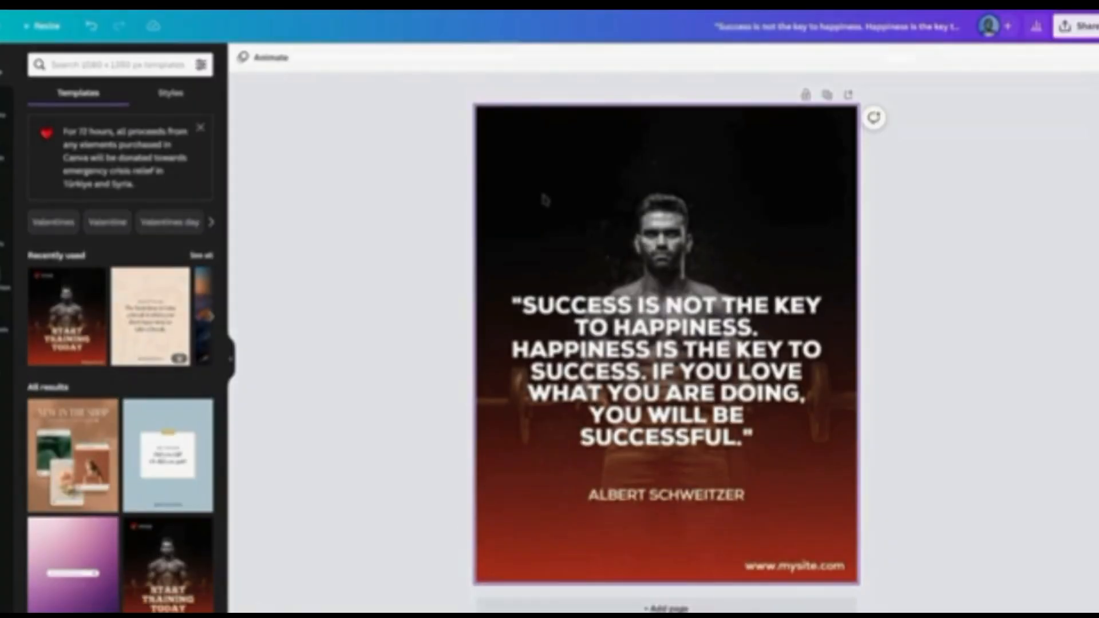
# Add a red 1080 by 1080 px square spanning the page width and centre it vertically
pyautogui.press('r')
pyautogui.moveTo(780, 443); pyautogui.dragTo(868, 522)
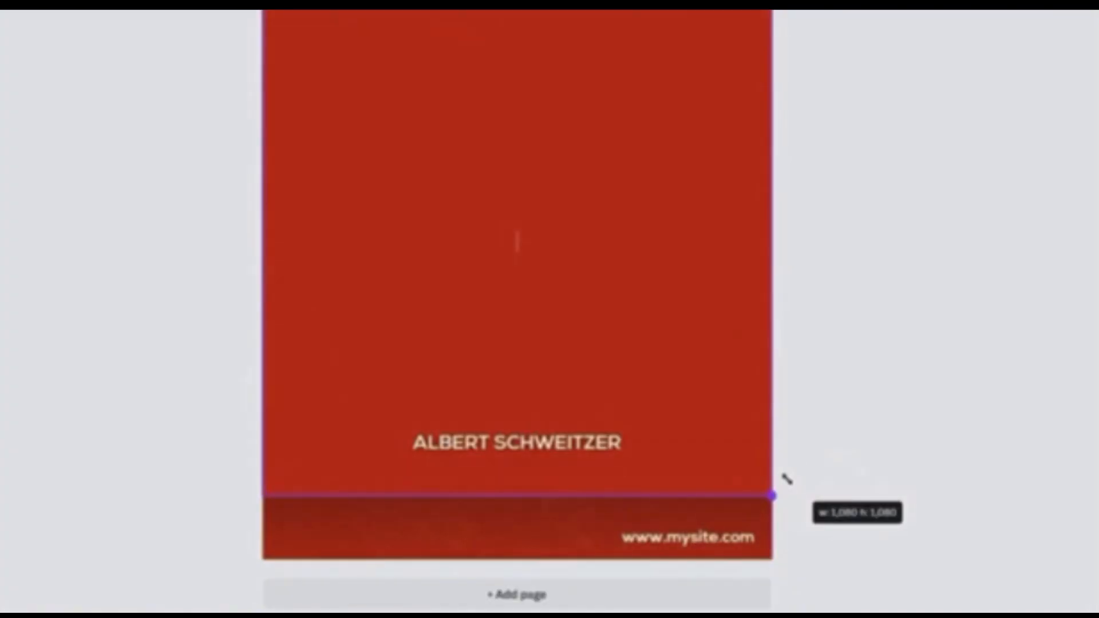
pyautogui.moveTo(787, 479); pyautogui.dragTo(787, 479)
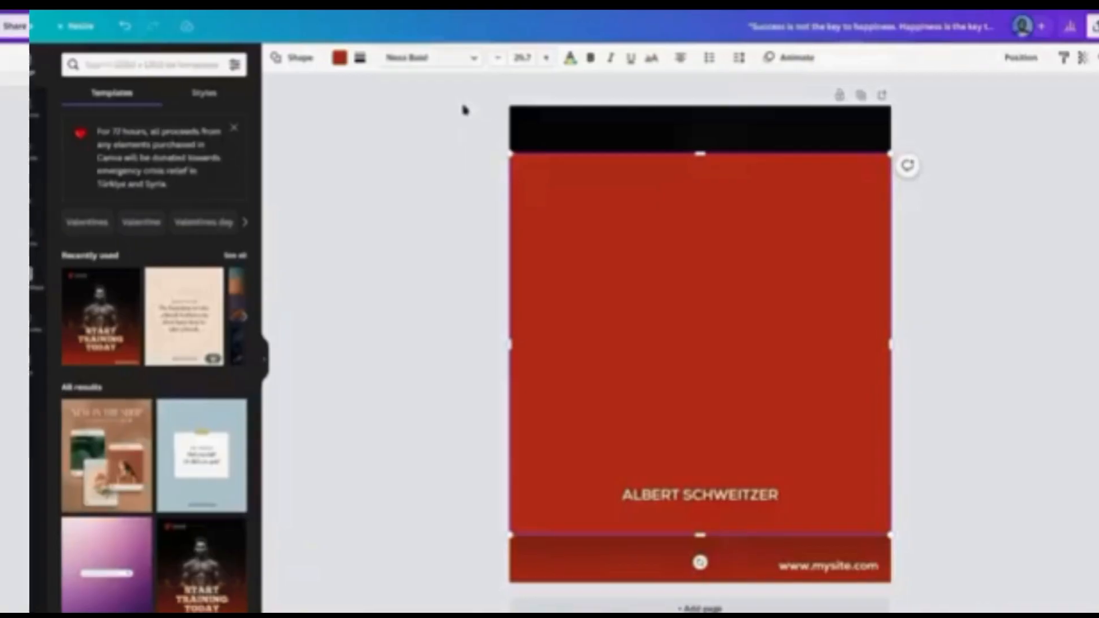
# Place horizontal guides along the square's upper and lower edges, and delete the square
pyautogui.moveTo(602, 146); pyautogui.dragTo(603, 167)
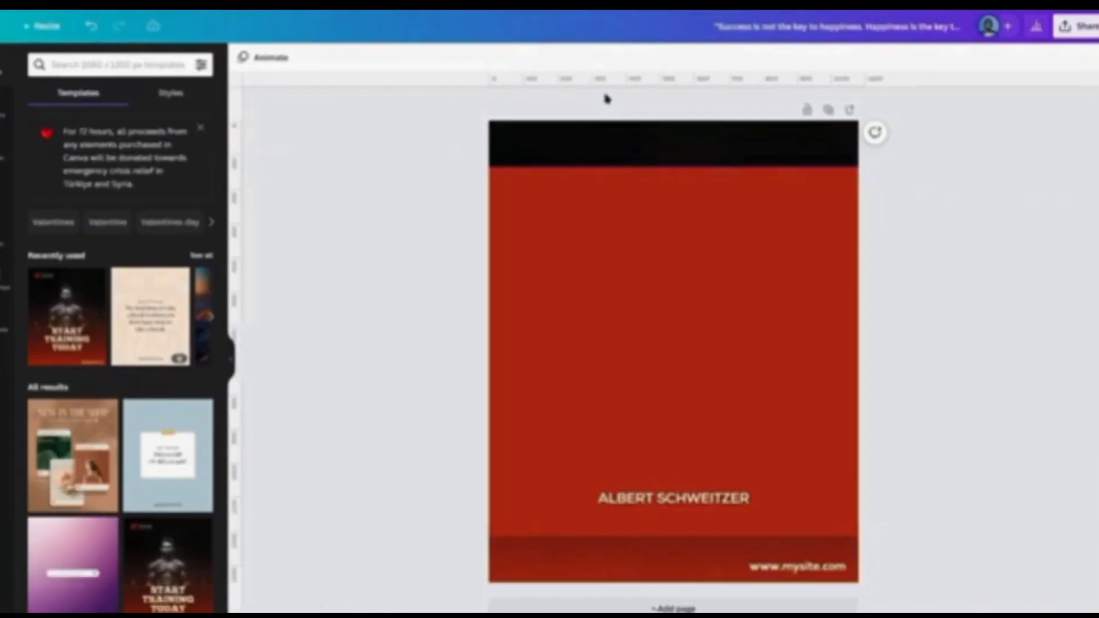
pyautogui.moveTo(608, 83); pyautogui.dragTo(568, 535)
pyautogui.click(669, 344)
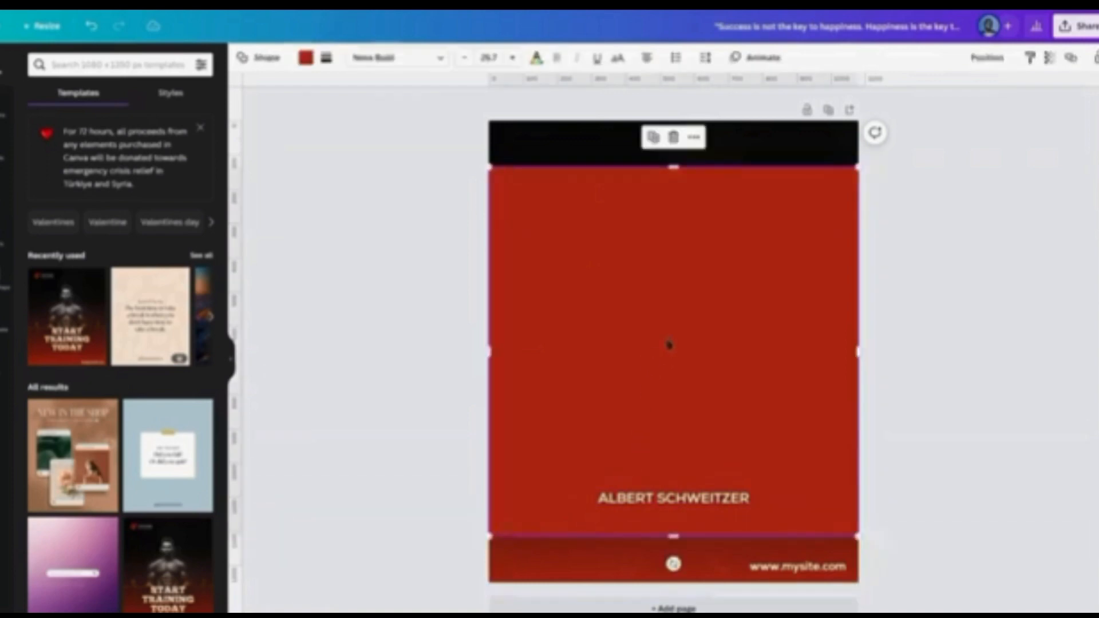
pyautogui.click(676, 137)
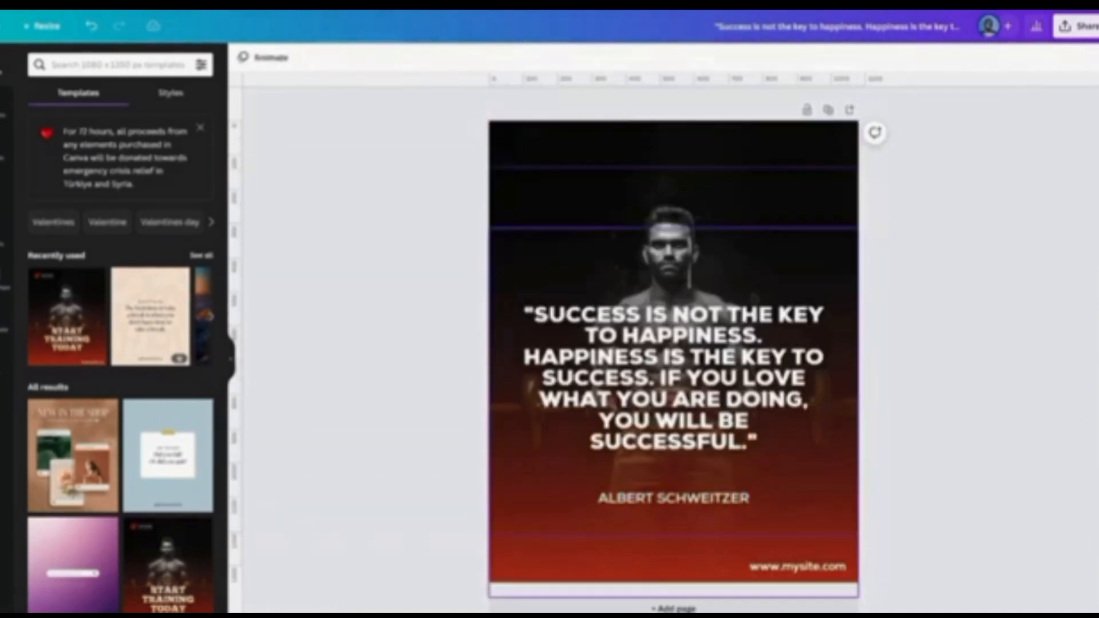
# Move the author line down close to the lower guide and shift the quote slightly down above it
pyautogui.click(673, 497)
pyautogui.moveTo(680, 533); pyautogui.dragTo(680, 548)
pyautogui.click(699, 379)
pyautogui.moveTo(700, 379); pyautogui.dragTo(700, 383)
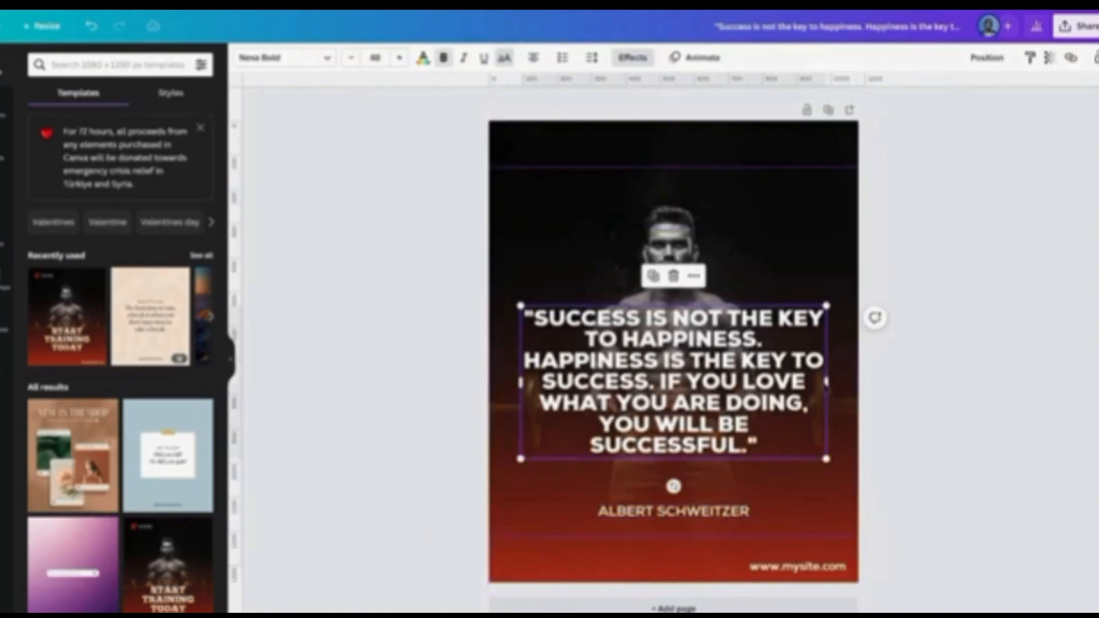
# Narrow the quote box, centre it lower on the page, and add a short horizontal line between quote and author
pyautogui.moveTo(826, 382); pyautogui.dragTo(810, 383)
pyautogui.moveTo(699, 381); pyautogui.dragTo(707, 399)
pyautogui.click(896, 404)
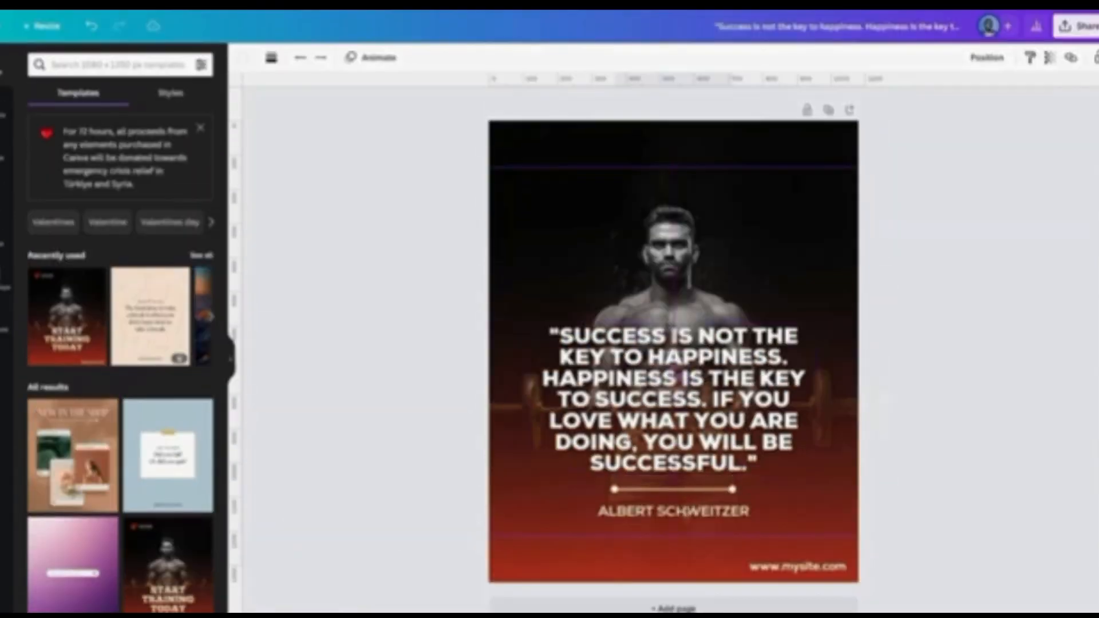
pyautogui.press('Escape')
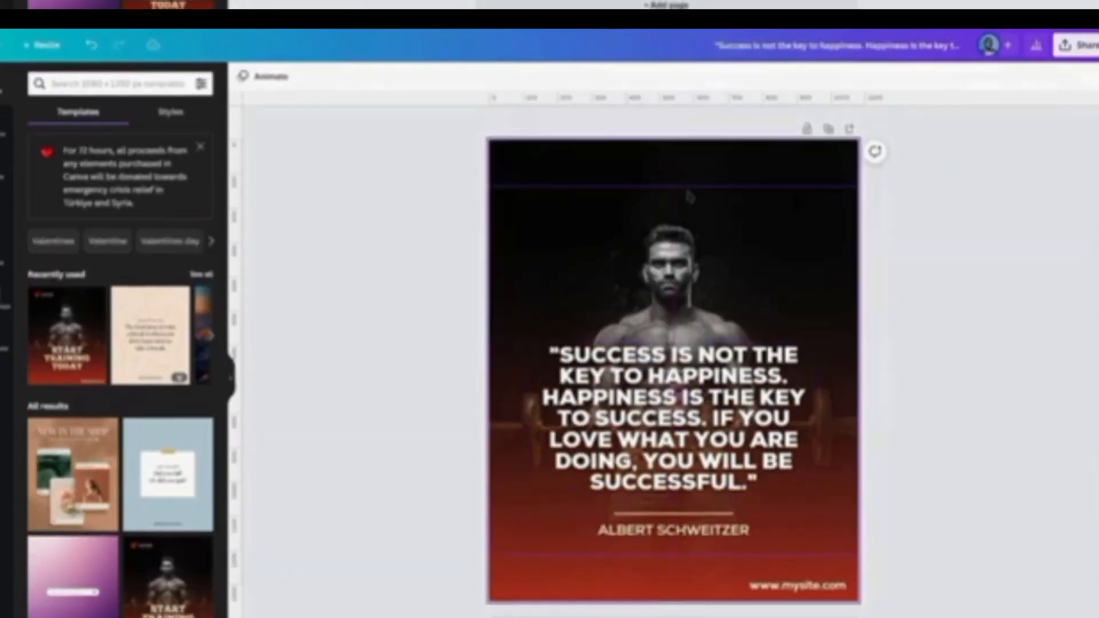
# Delete the background photo of the man from the page
pyautogui.click(615, 197)
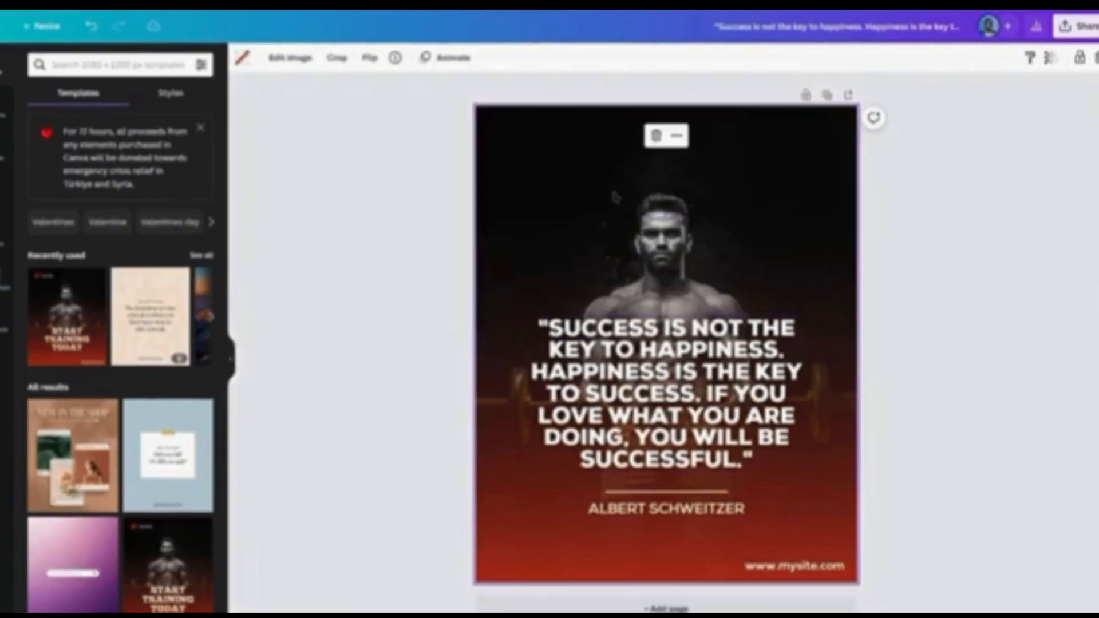
pyautogui.click(657, 138)
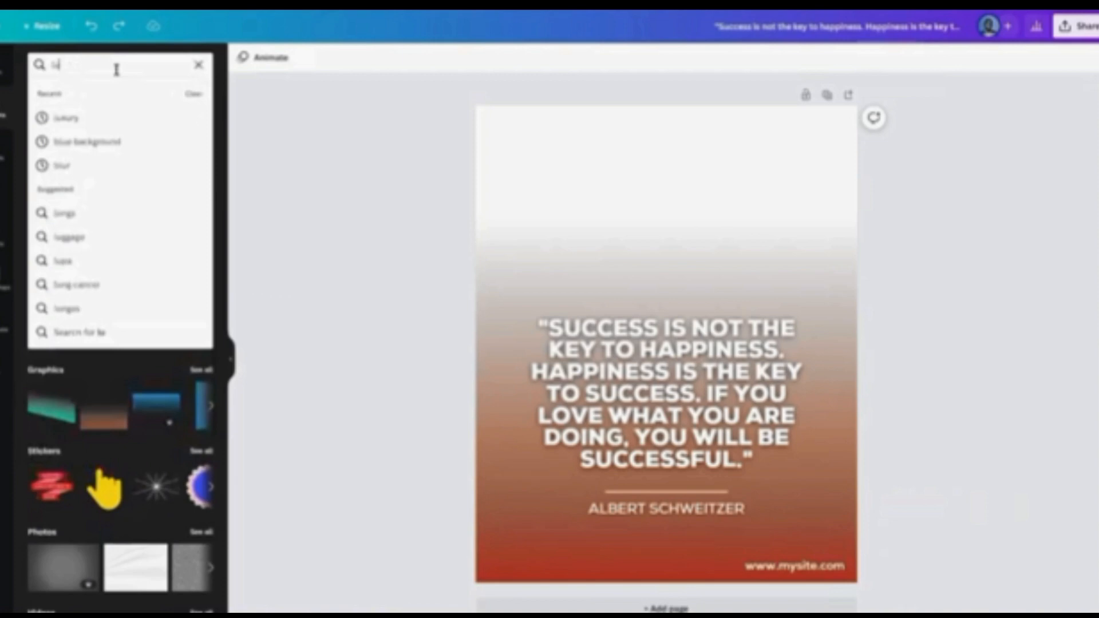
# Search the photos for "luxury" and filter them to vertical orientation
pyautogui.write('irly')
pyautogui.press('Return')
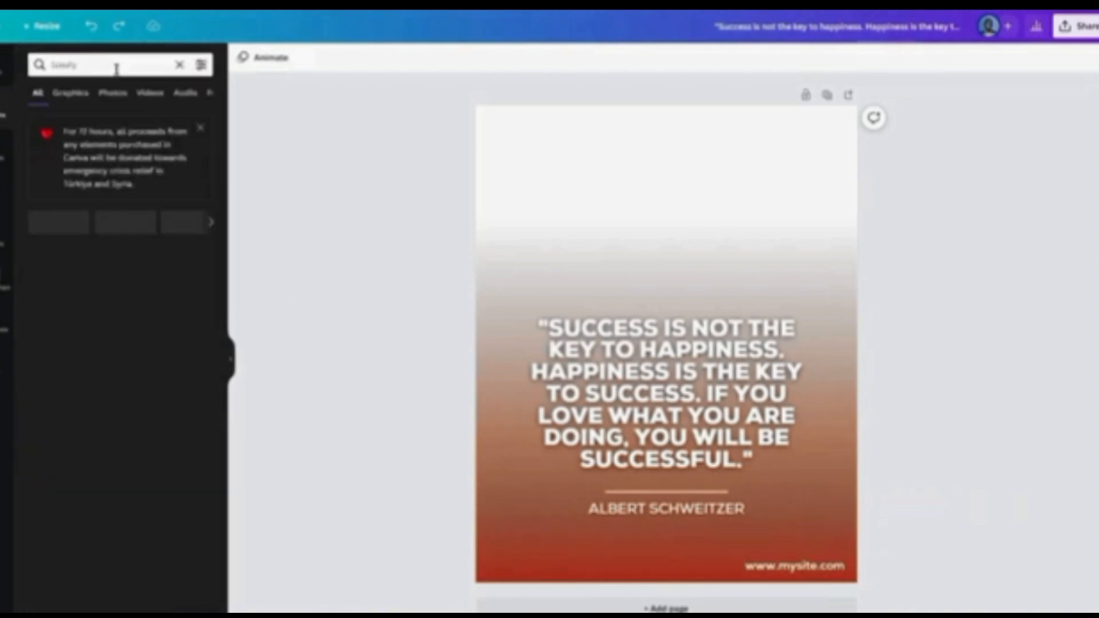
pyautogui.click(113, 94)
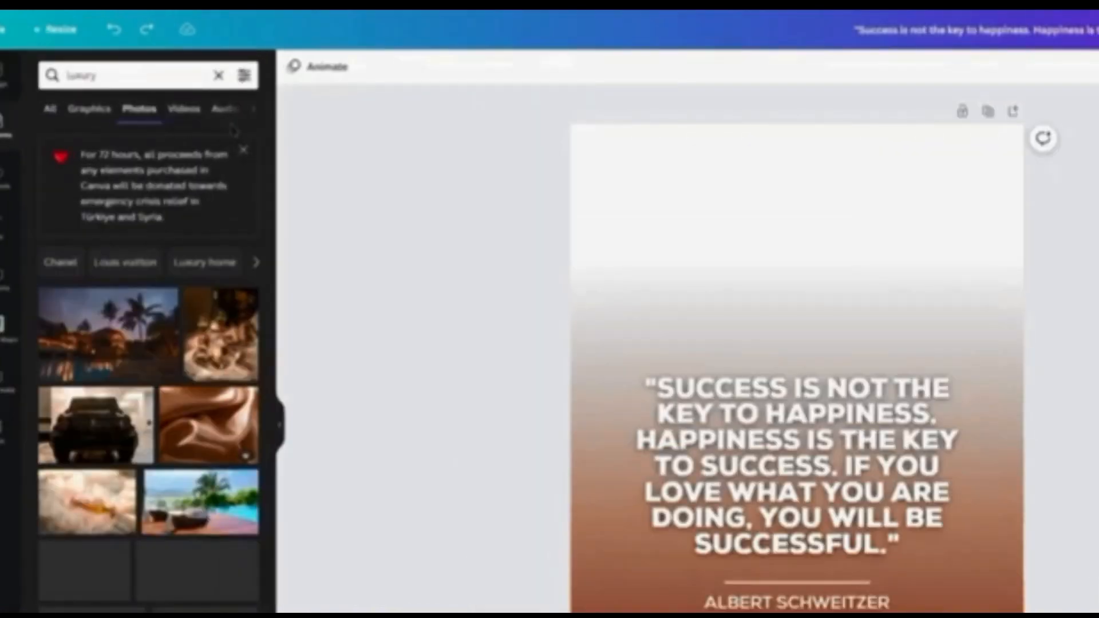
pyautogui.click(245, 79)
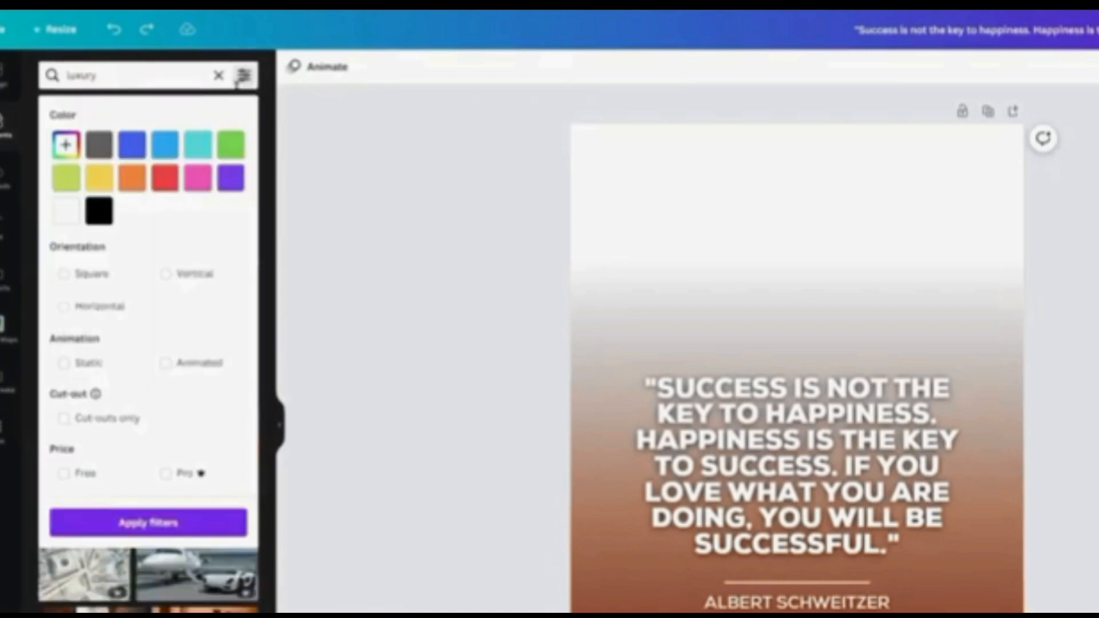
pyautogui.click(196, 276)
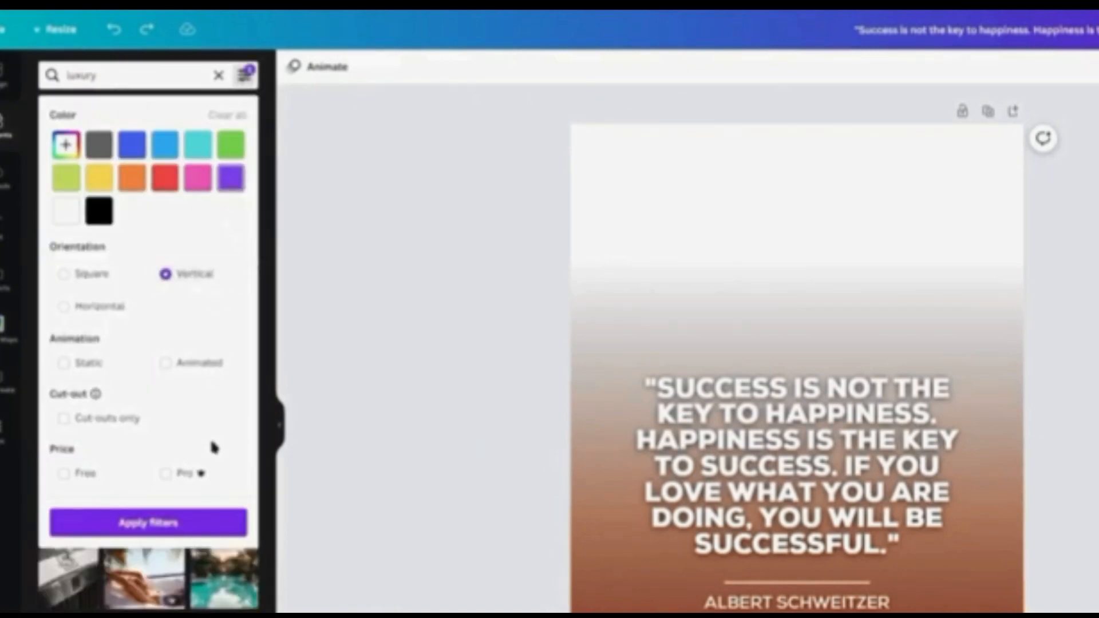
pyautogui.click(206, 527)
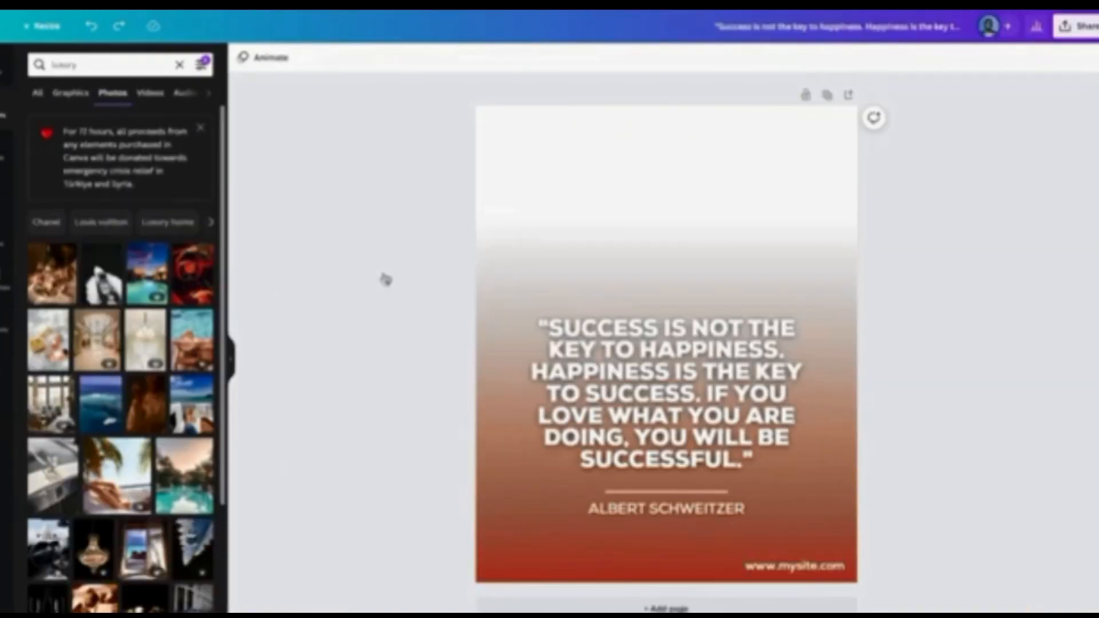
# Fill the page background with the red steering-wheel photo and enlarge the gradient overlay to cover the whole page
pyautogui.moveTo(193, 274); pyautogui.dragTo(380, 91)
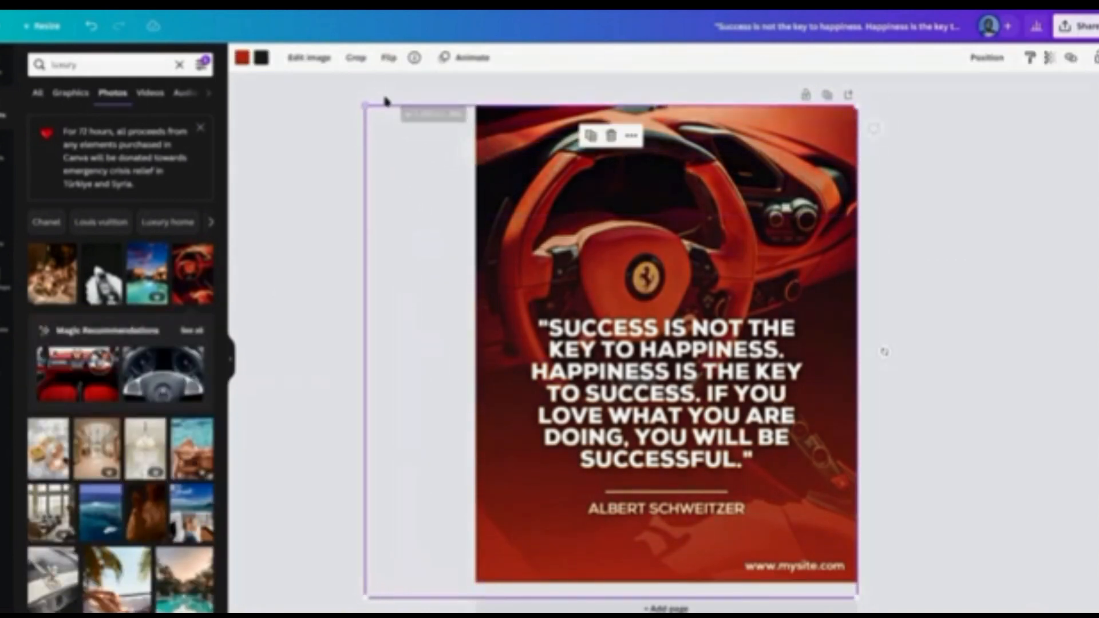
pyautogui.hotkey('ctrl', 'z')
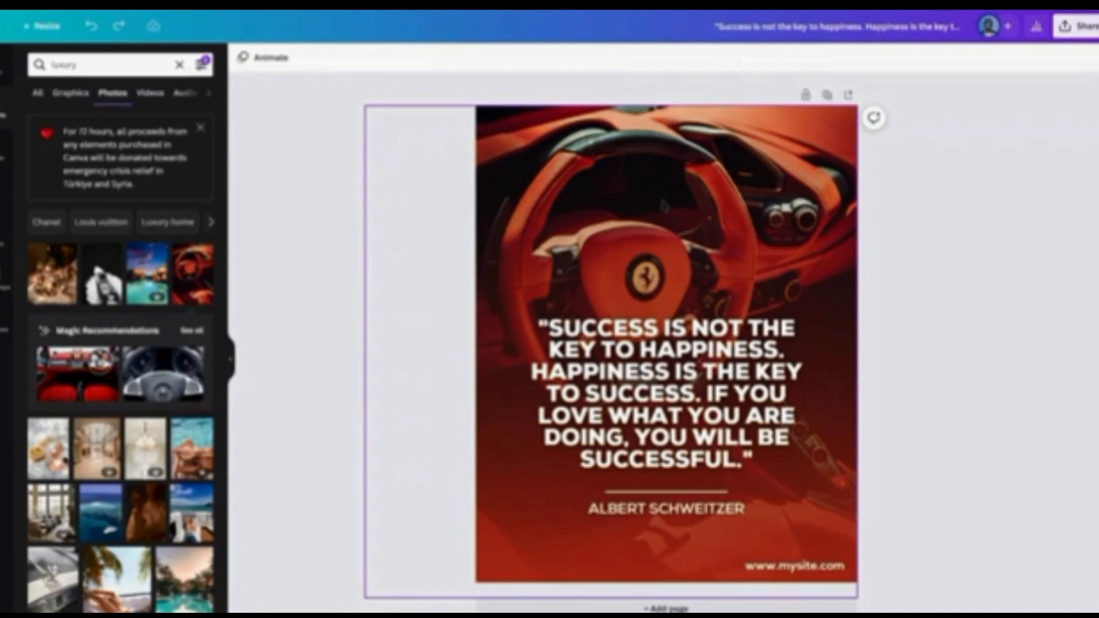
# Remove the steering-wheel photo from the page background while keeping the enlarged gradient
pyautogui.click(663, 204)
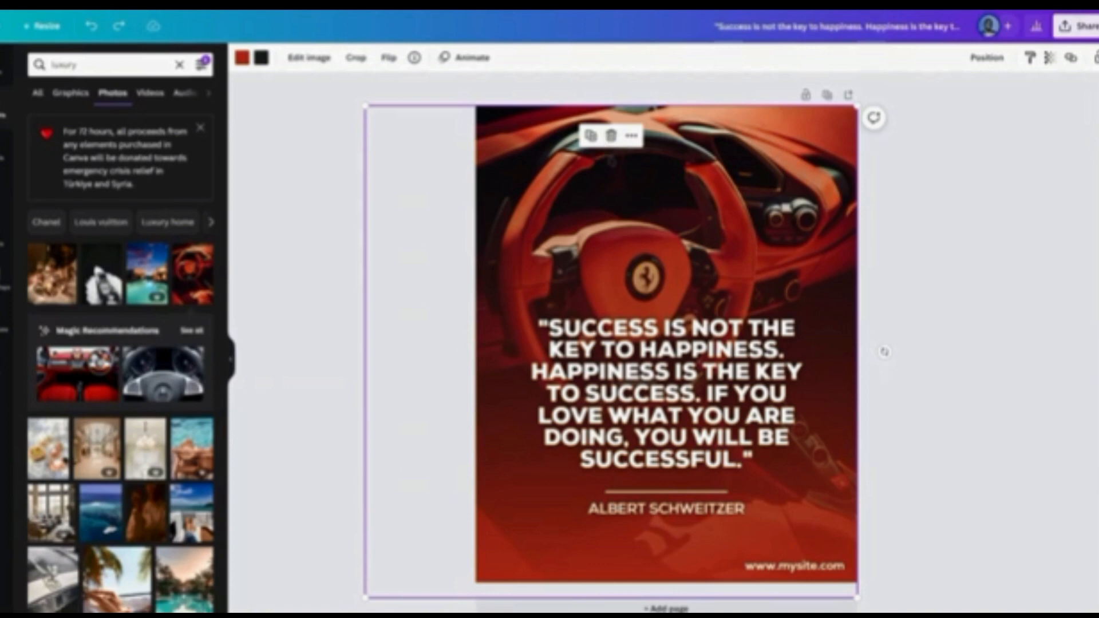
pyautogui.click(663, 204)
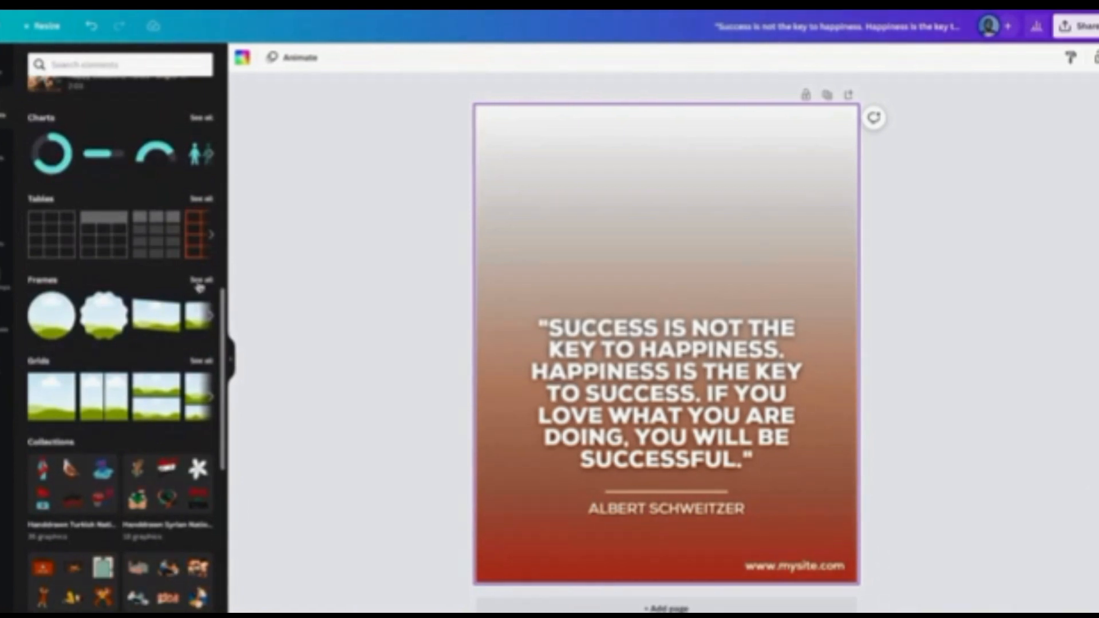
# Add a vertical rectangular frame and enlarge it until its picture area covers the whole page
pyautogui.click(198, 285)
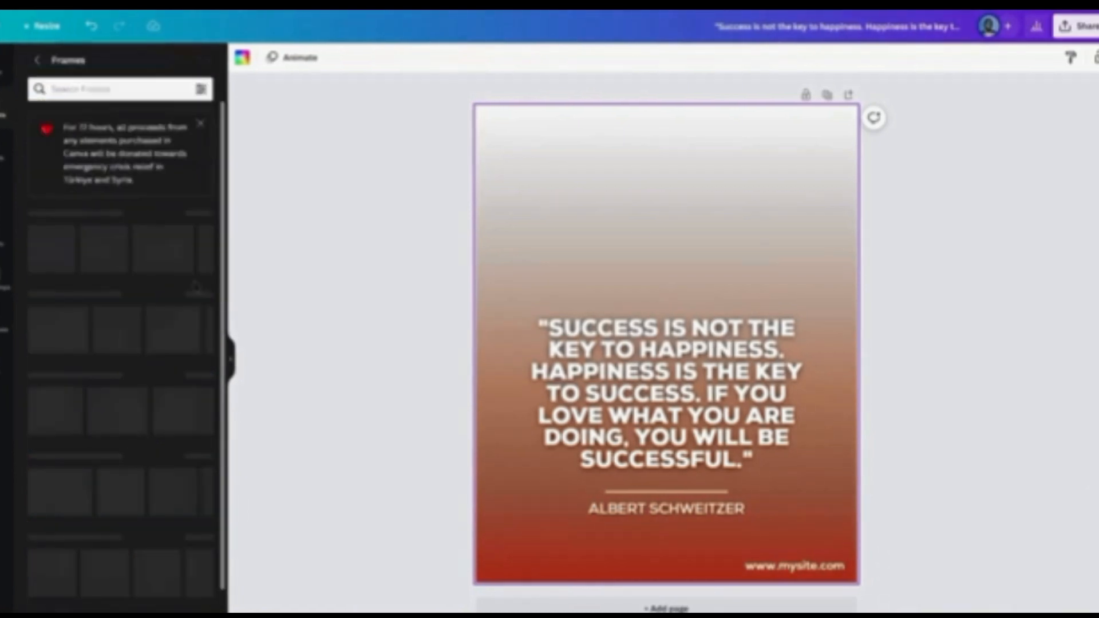
pyautogui.scroll(-10, 119, 305)
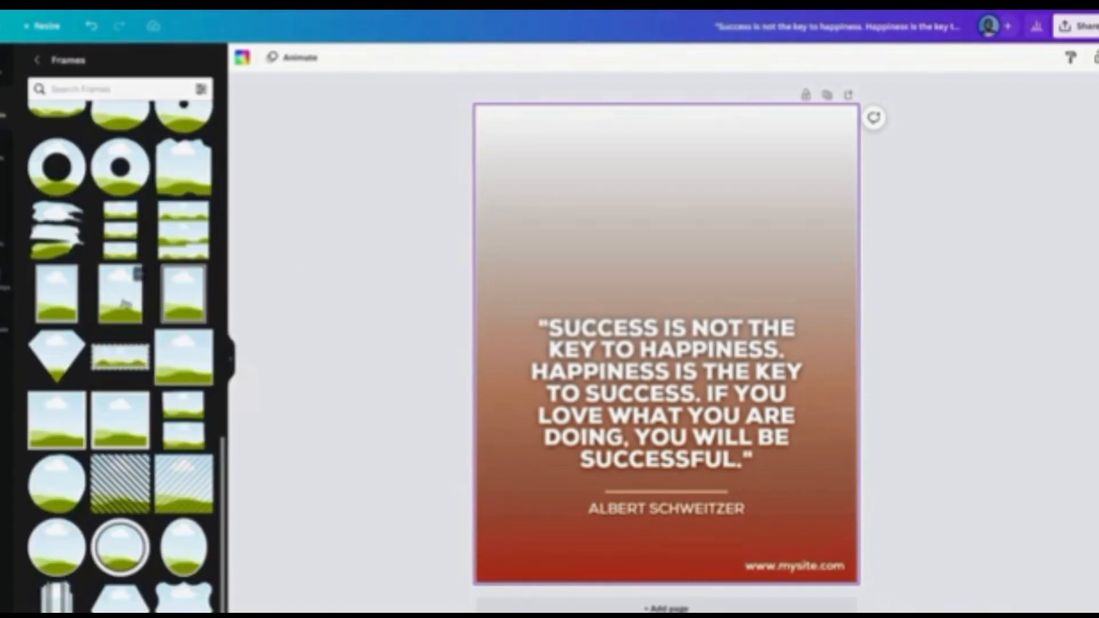
pyautogui.moveTo(114, 303); pyautogui.dragTo(508, 155)
pyautogui.moveTo(673, 359); pyautogui.dragTo(916, 576)
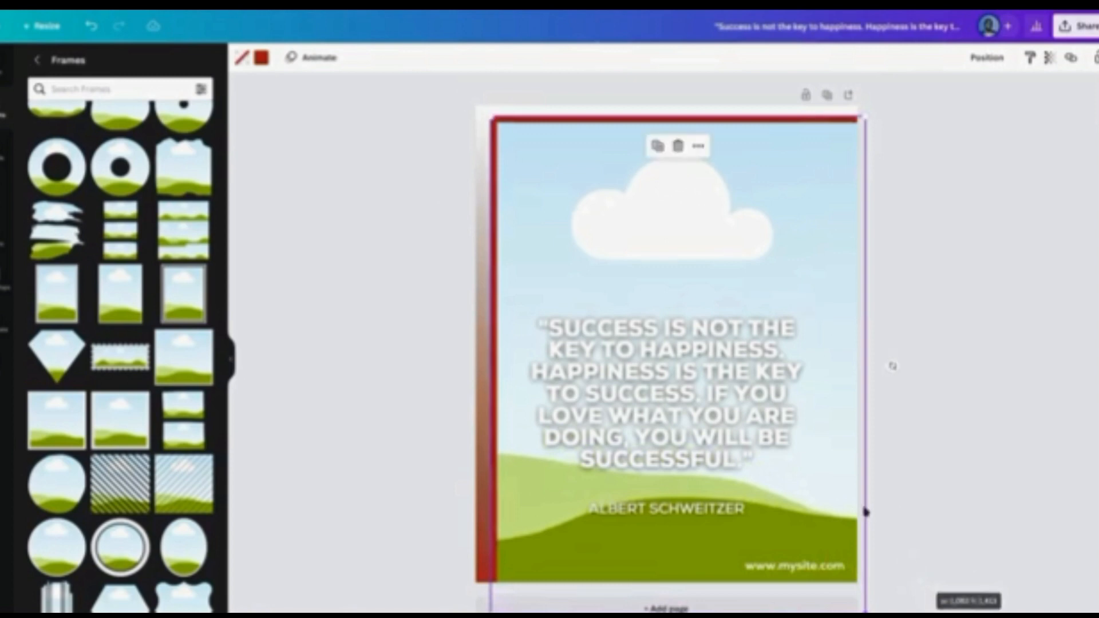
pyautogui.moveTo(491, 118); pyautogui.dragTo(456, 121)
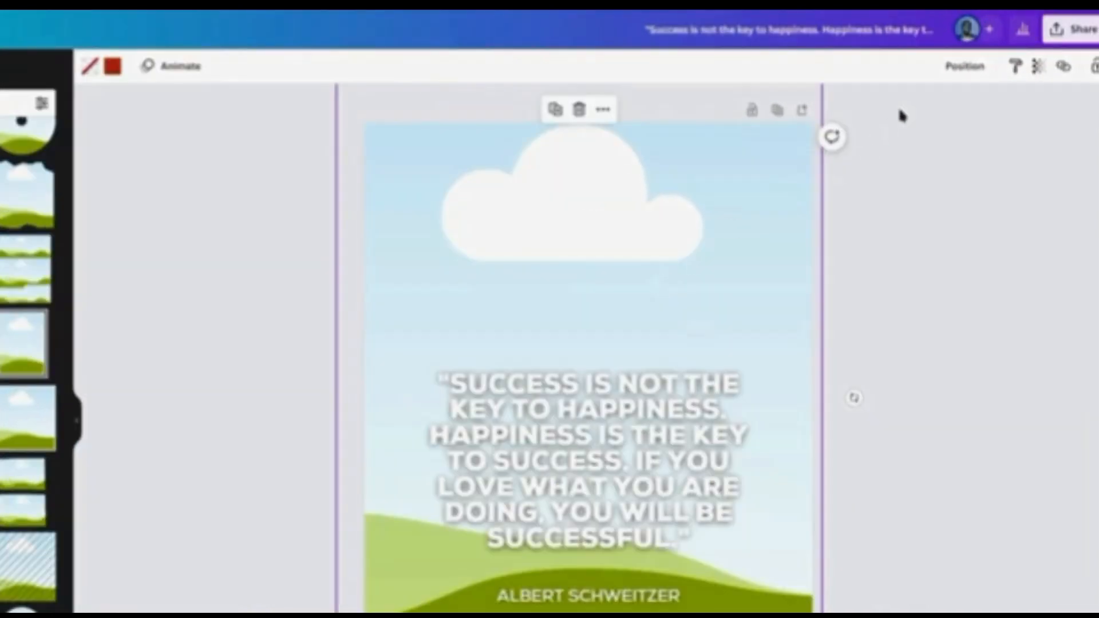
# Send the frame to the back, behind the gradient and all texts
pyautogui.click(987, 57)
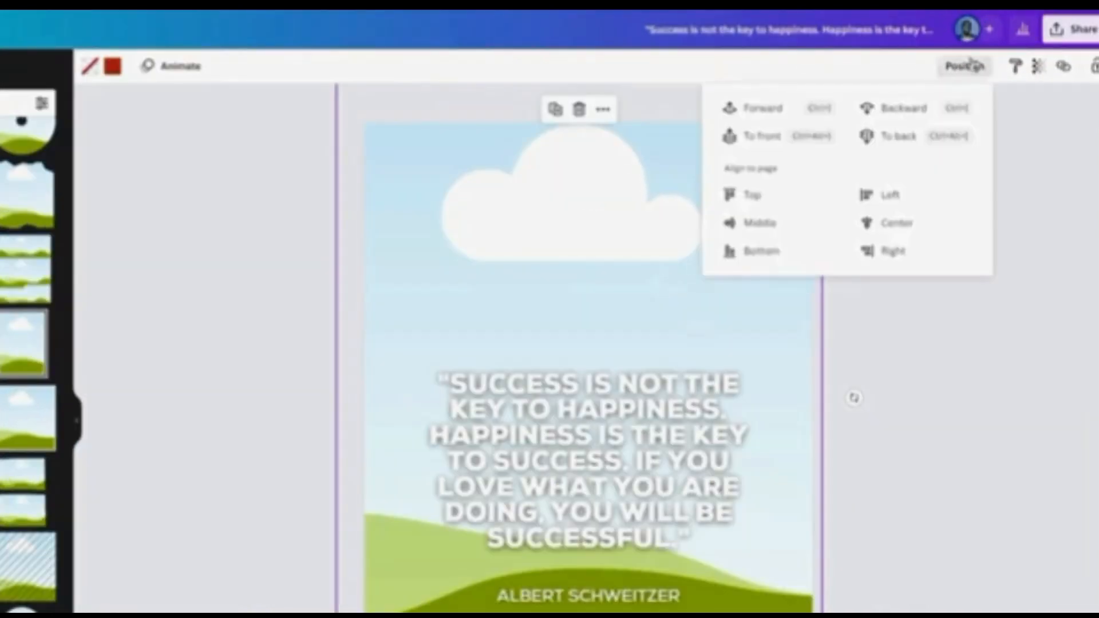
pyautogui.click(898, 139)
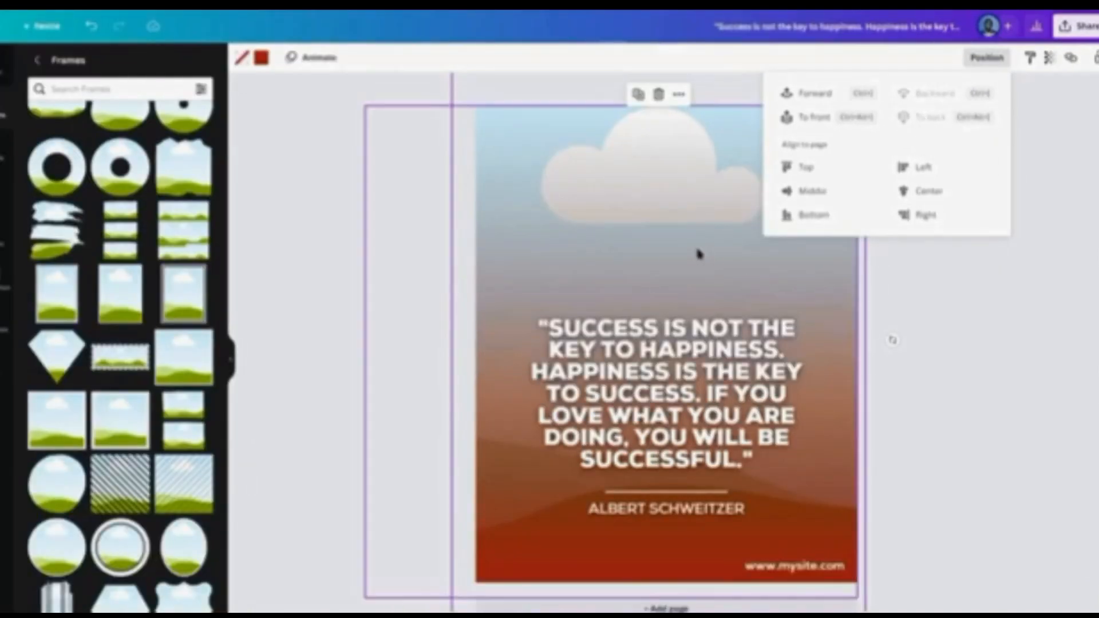
pyautogui.click(678, 240)
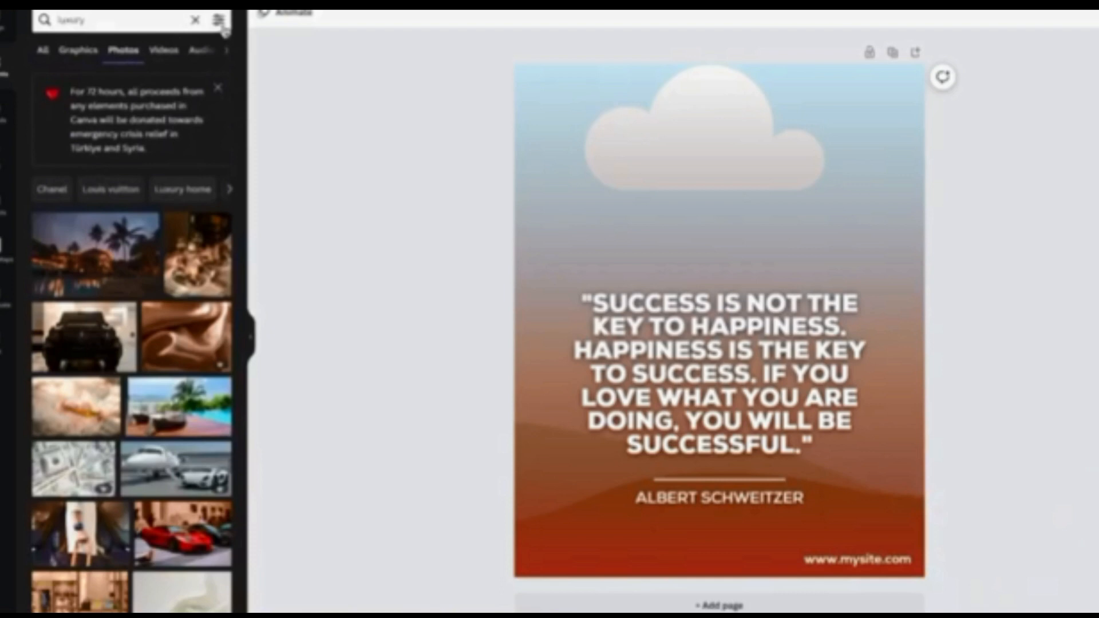
# Filter the luxury photo search results to vertical orientation
pyautogui.click(219, 20)
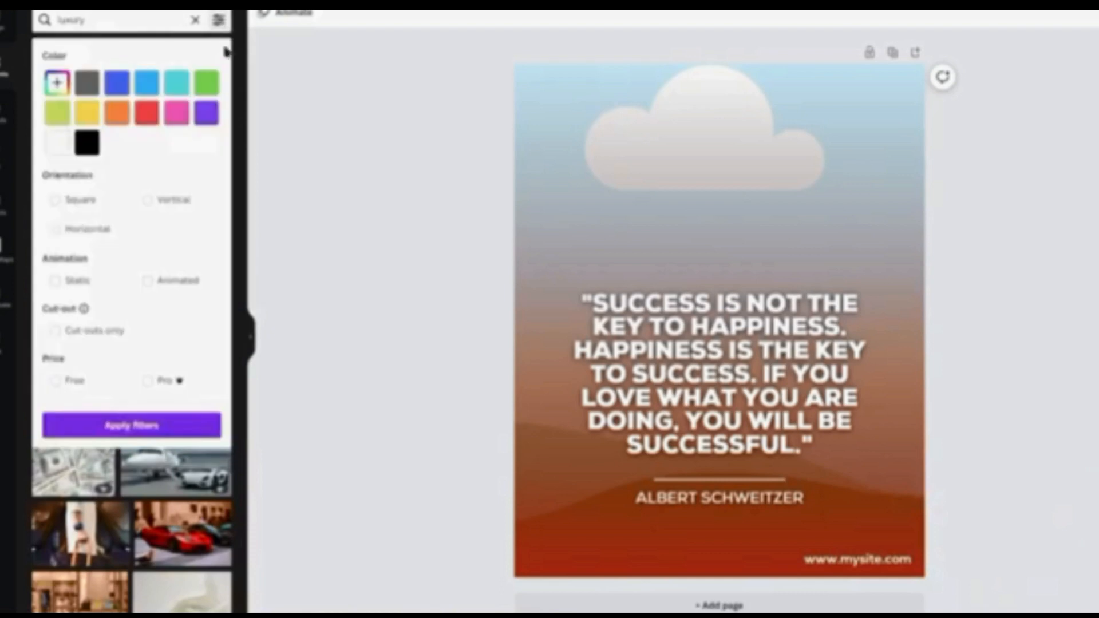
pyautogui.click(171, 200)
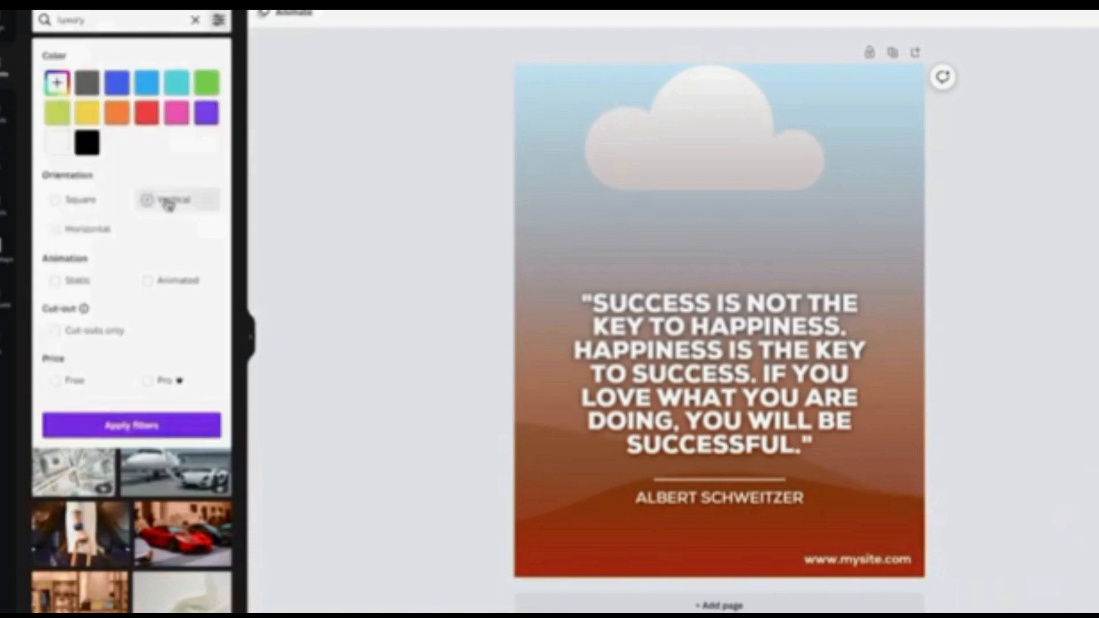
pyautogui.click(173, 428)
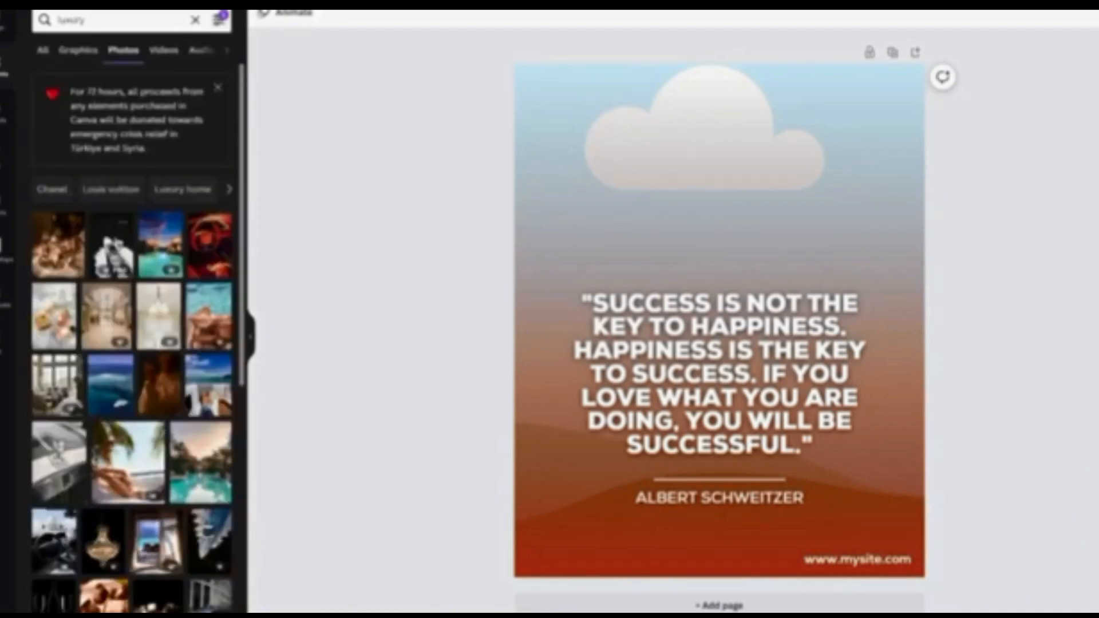
# Save the Luxury Speedboat photo to a new folder named Luxury
pyautogui.click(124, 223)
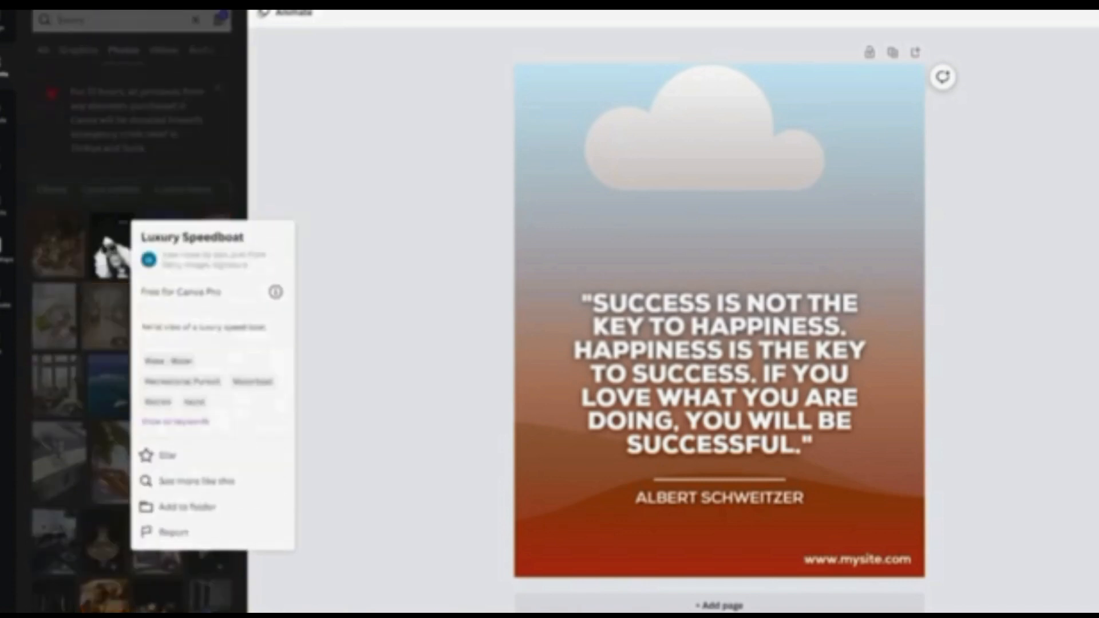
pyautogui.click(195, 508)
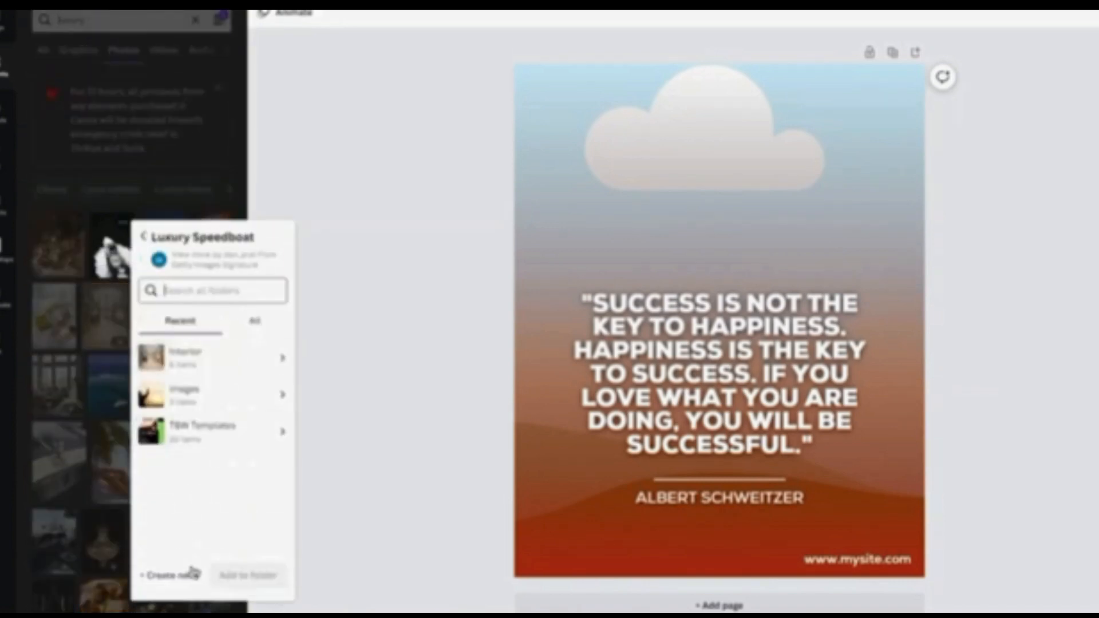
pyautogui.click(172, 575)
pyautogui.write('Lu')
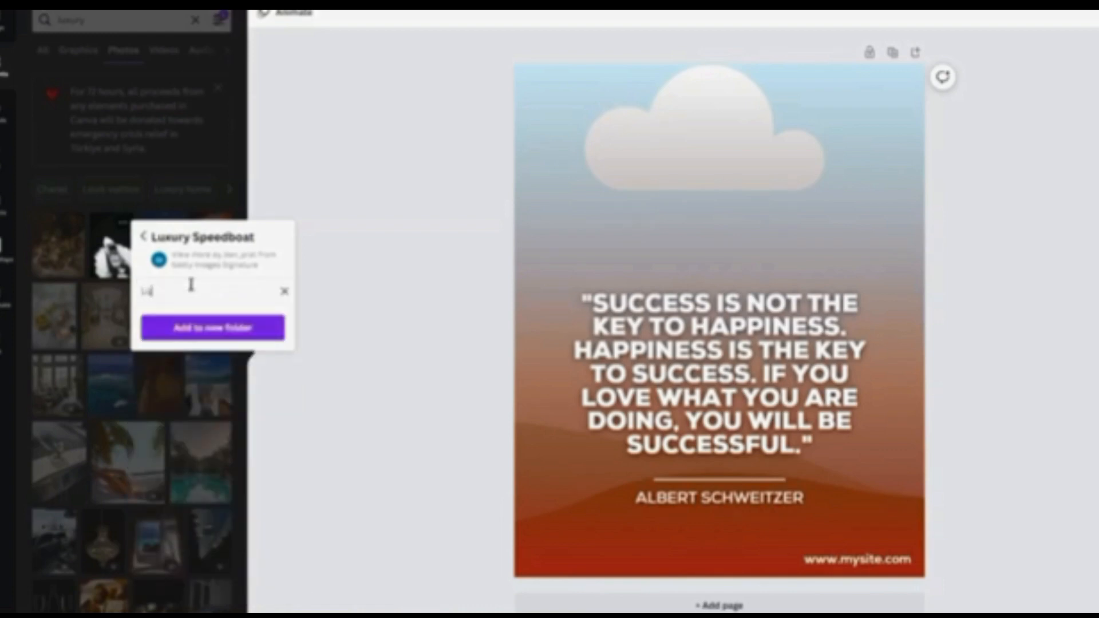
pyautogui.write('xury')
pyautogui.click(229, 325)
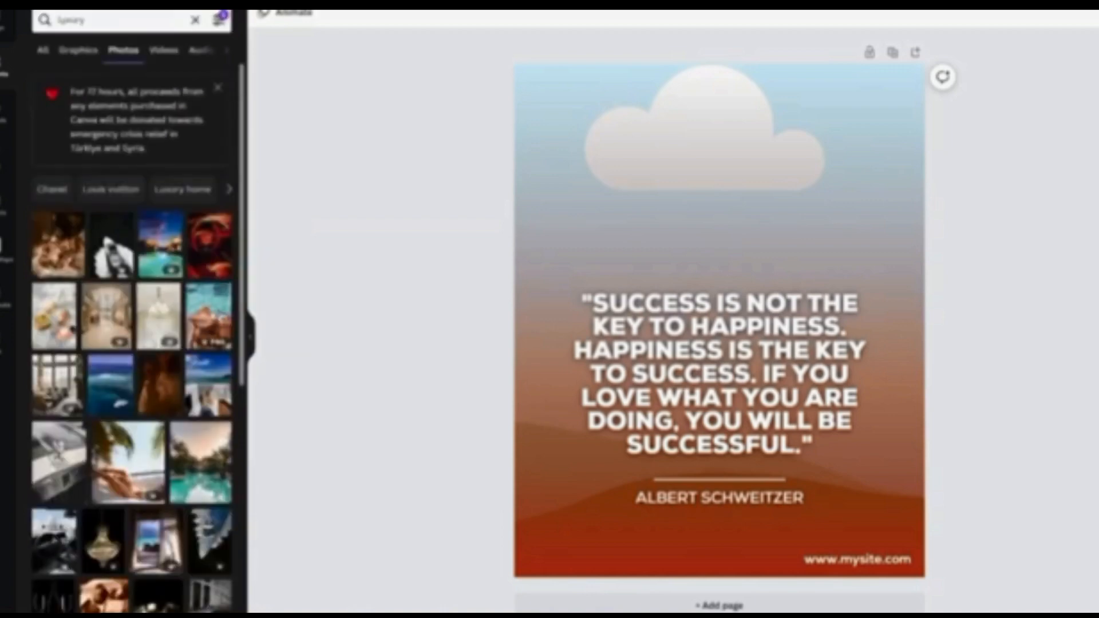
# Add the red Luxurious Car Interior photo to the Luxury folder
pyautogui.click(199, 242)
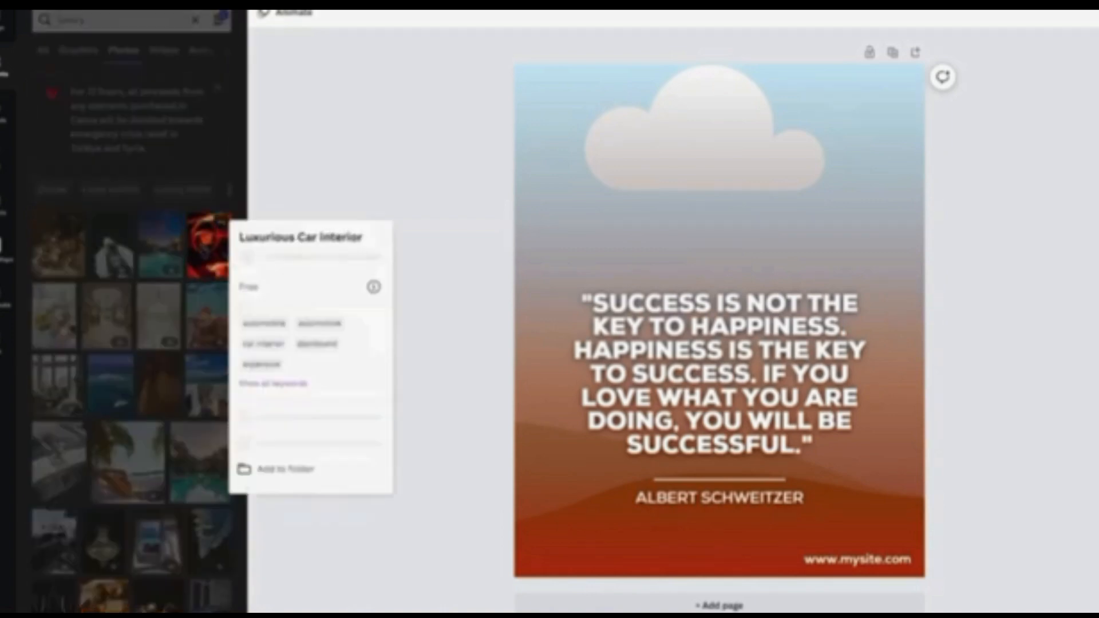
pyautogui.click(266, 478)
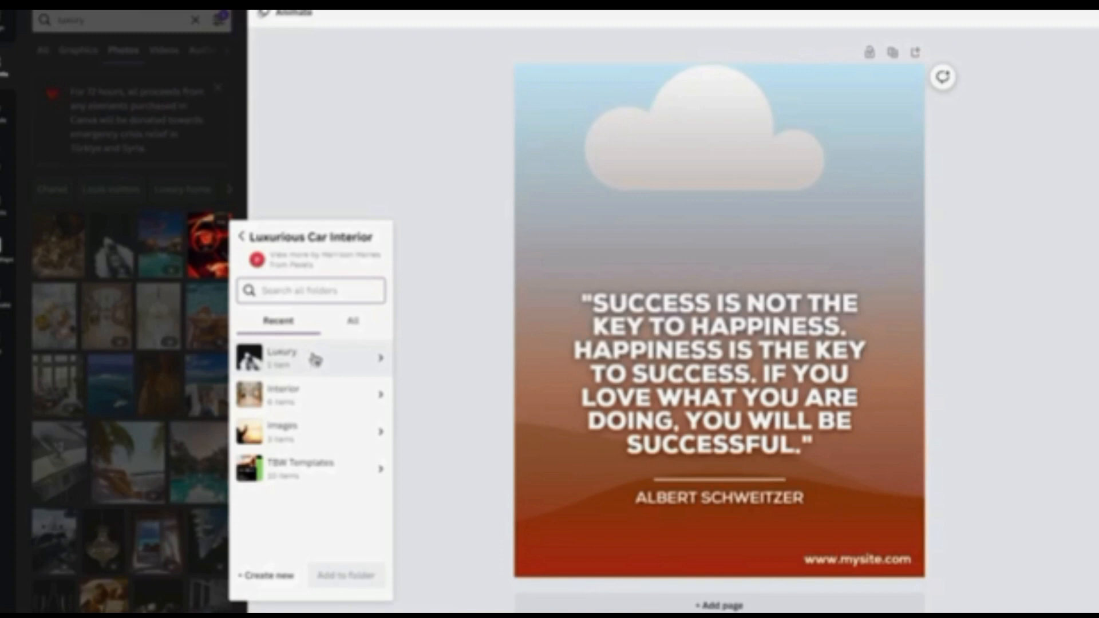
pyautogui.click(315, 360)
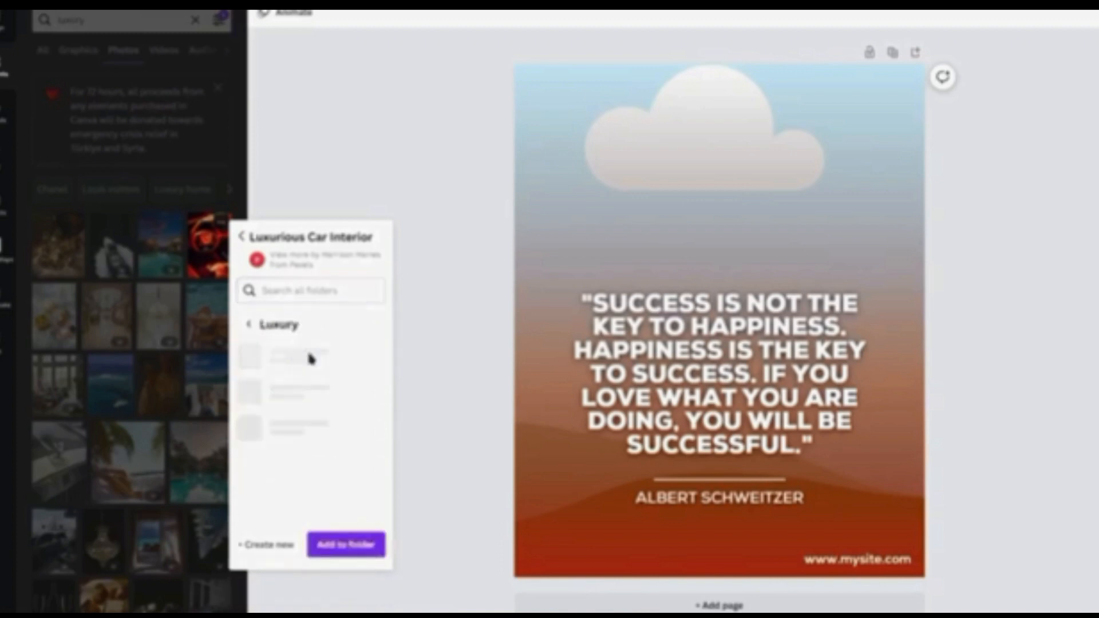
pyautogui.click(346, 545)
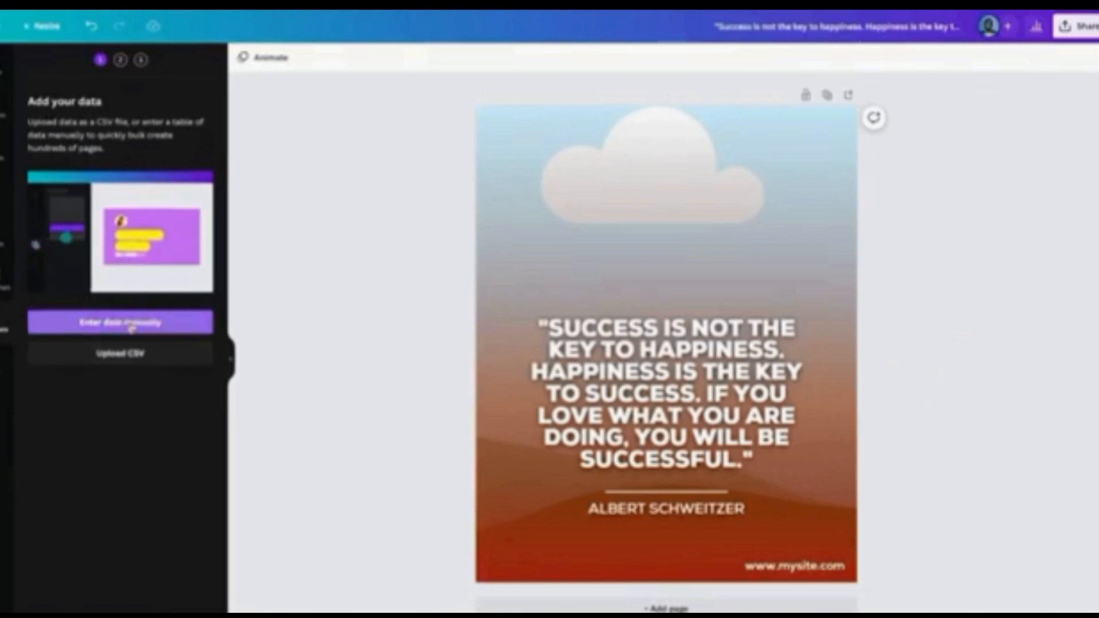
# Start entering the bulk-create data manually and clear the sample table
pyautogui.click(130, 325)
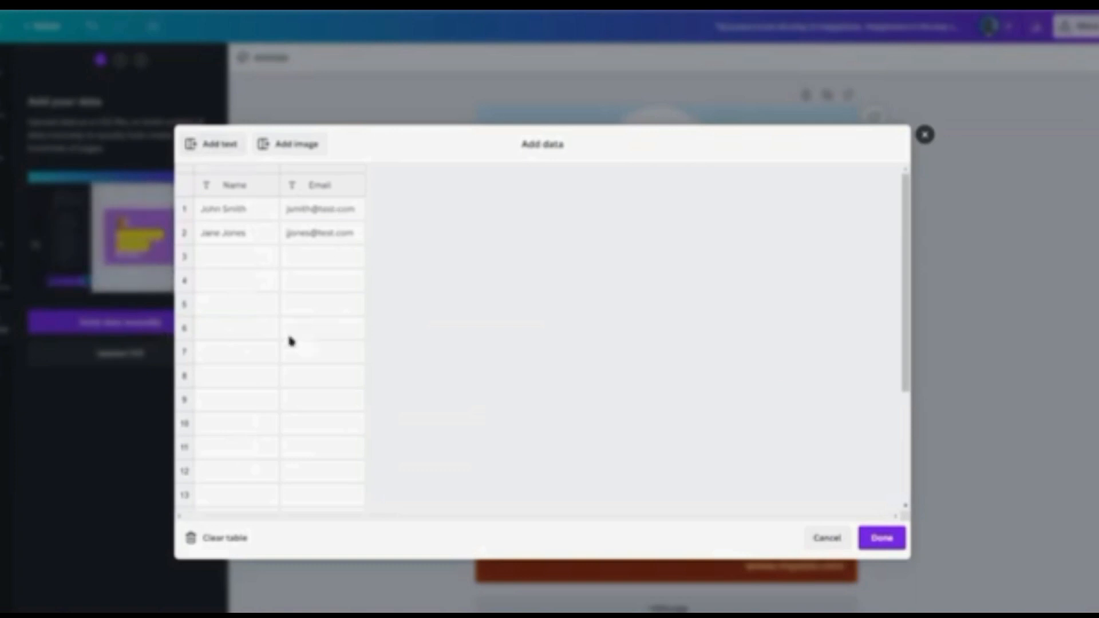
pyautogui.click(226, 544)
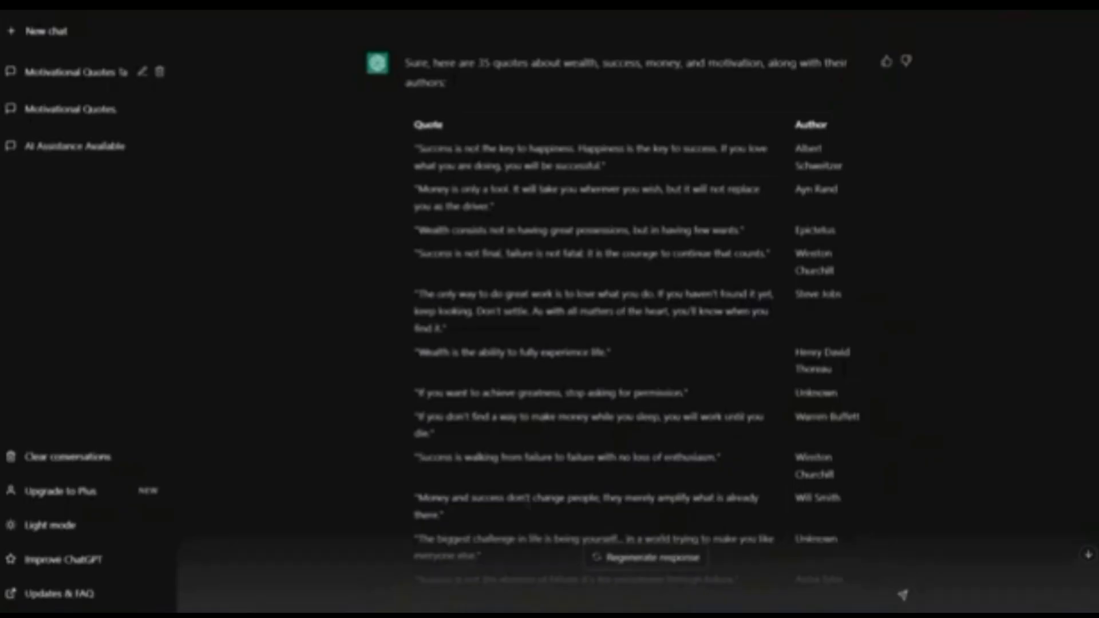
# In ChatGPT, have the cut-off quote list resumed with "continue in a table" and stop the generation once enough quotes are listed
pyautogui.scroll(-5, 564, 452)
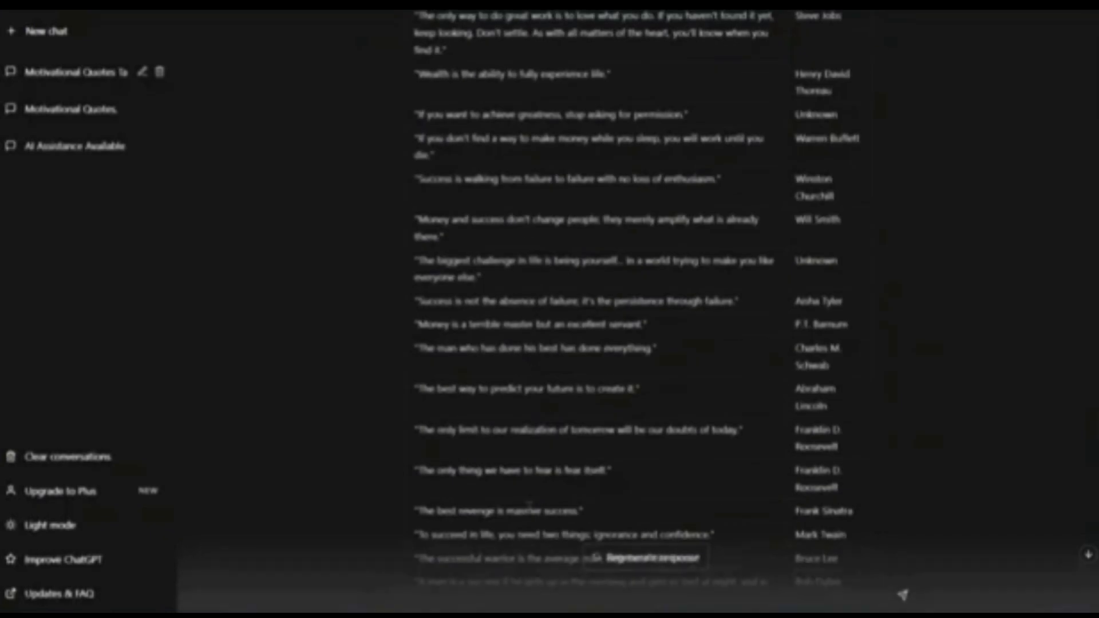
pyautogui.scroll(-7, 529, 504)
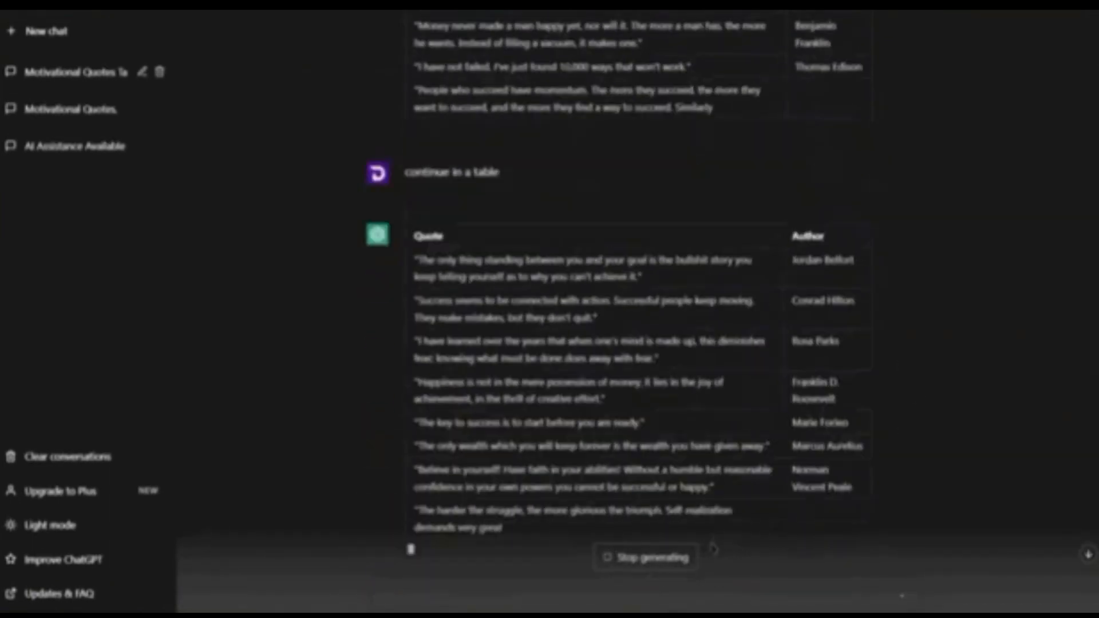
pyautogui.click(662, 562)
pyautogui.scroll(-2, 716, 483)
# Copy ChatGPT's first table from its Quote and Author headers through the Thomas Edison row and paste it into the empty Canva data table
pyautogui.scroll(10, 727, 458)
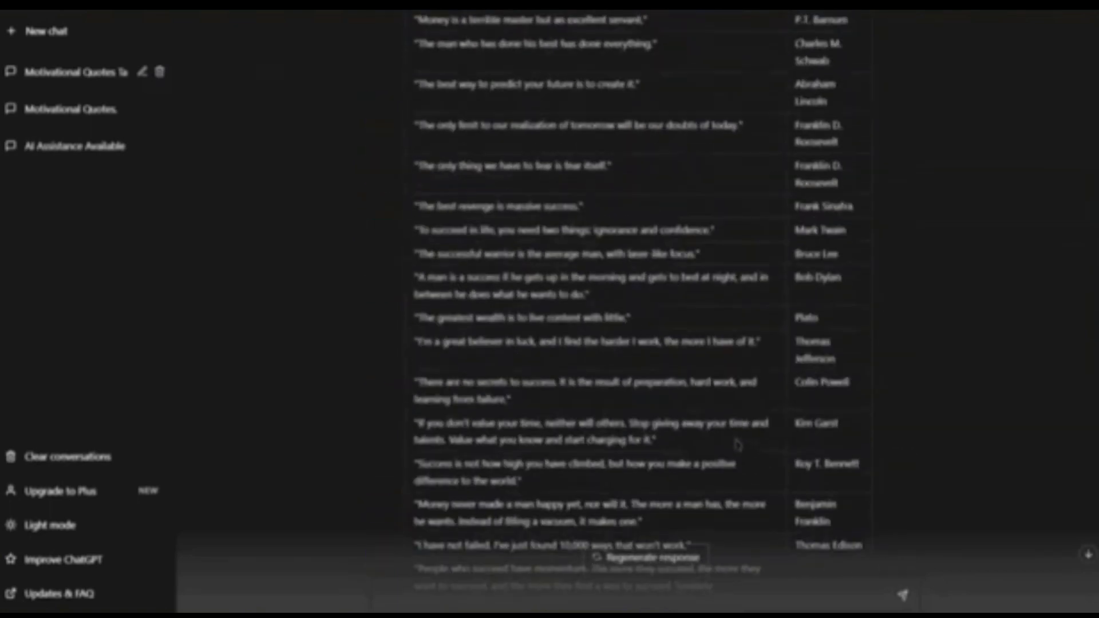
pyautogui.scroll(10, 737, 446)
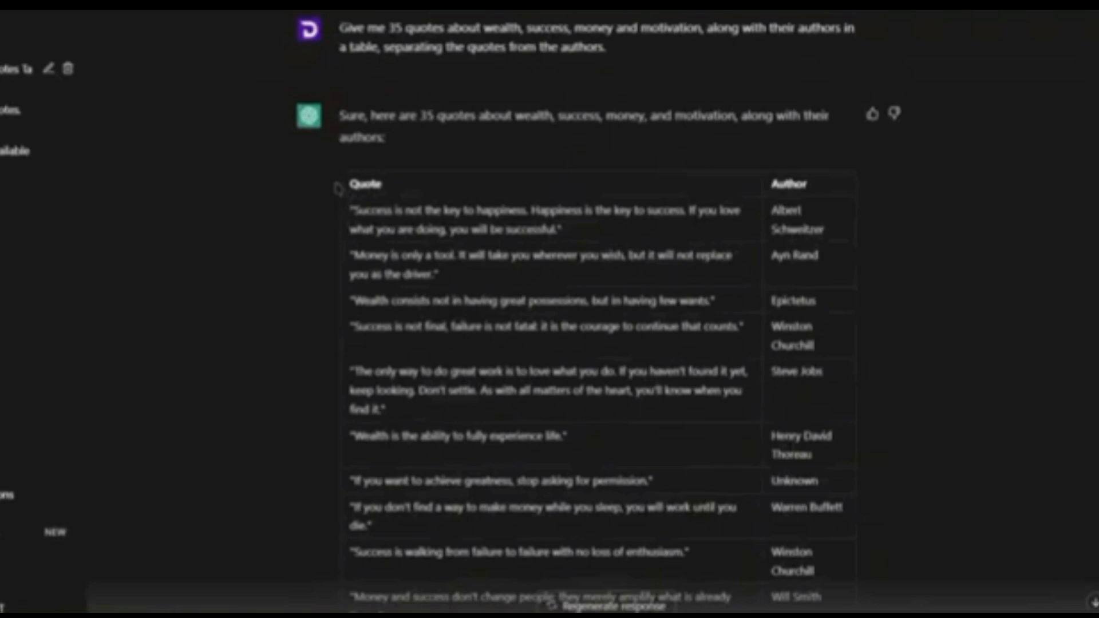
pyautogui.moveTo(389, 190); pyautogui.dragTo(851, 222)
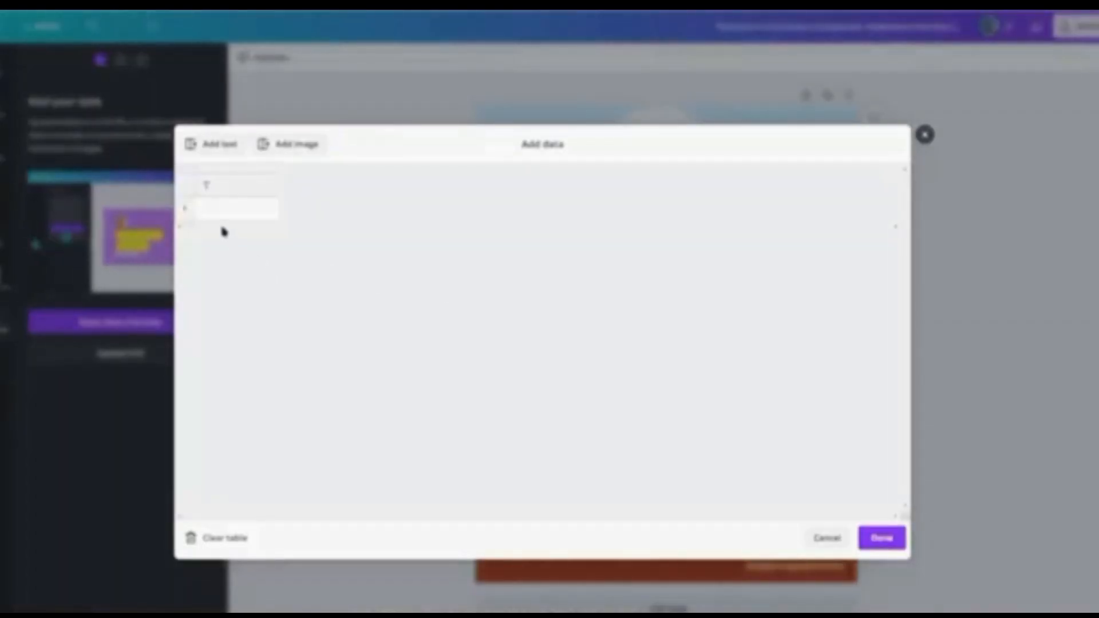
pyautogui.click(225, 187)
pyautogui.hotkey('ctrl', 'v')
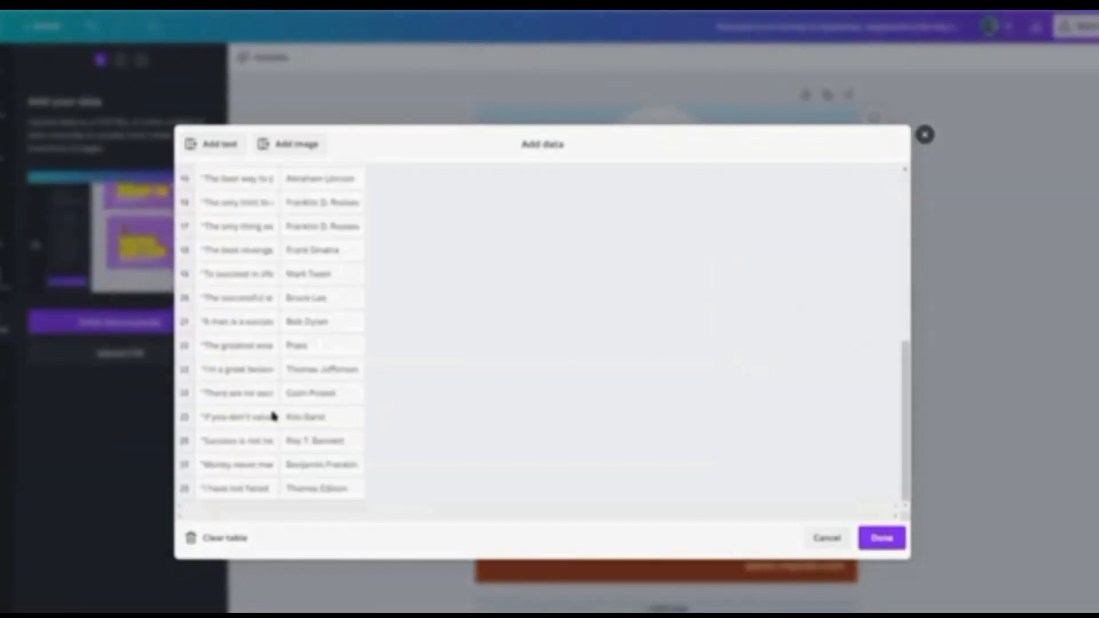
pyautogui.click(356, 491)
pyautogui.scroll(-1, 357, 491)
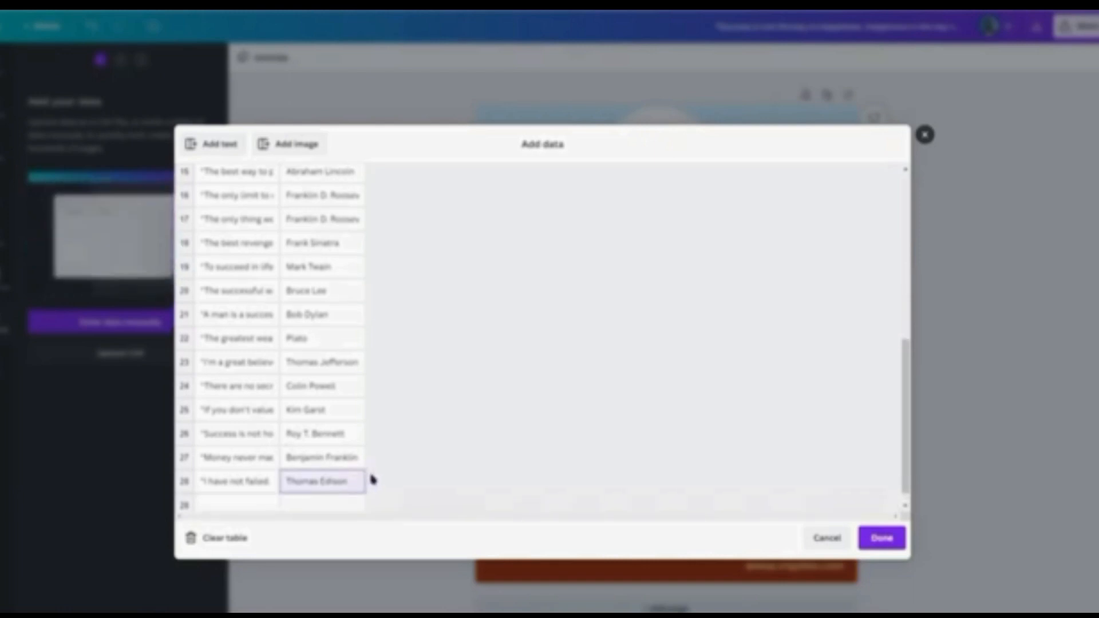
pyautogui.click(253, 466)
pyautogui.click(321, 469)
pyautogui.click(334, 489)
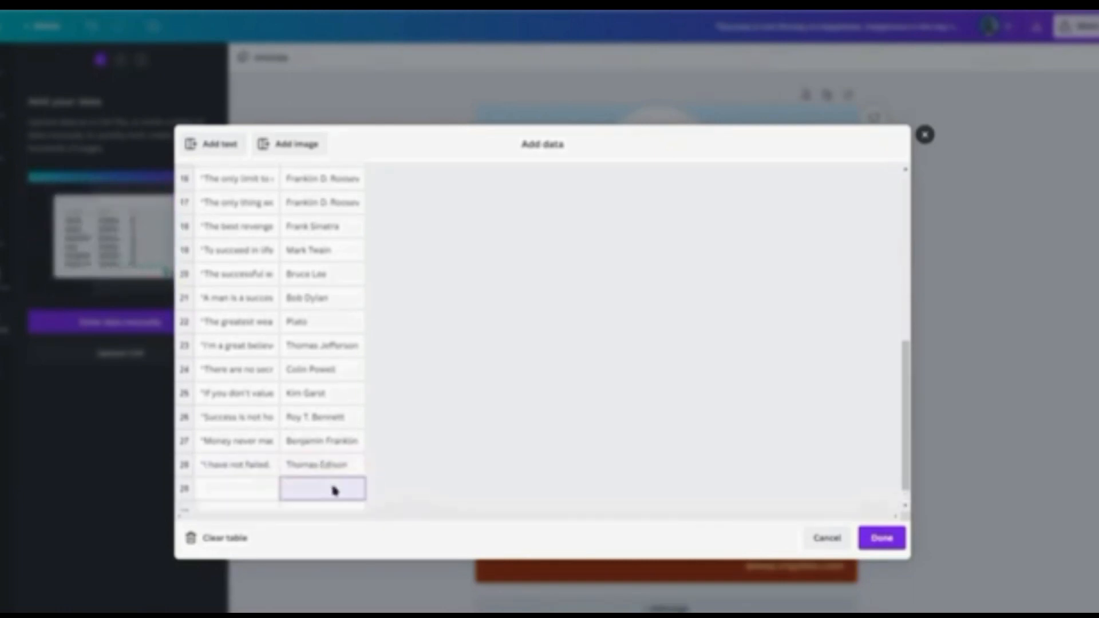
# Copy the first six quotes with authors from ChatGPT's continuation table and paste them into the Canva data table from row 29
pyautogui.hotkey('alt', 'Tab')
pyautogui.scroll(-2, 312, 430)
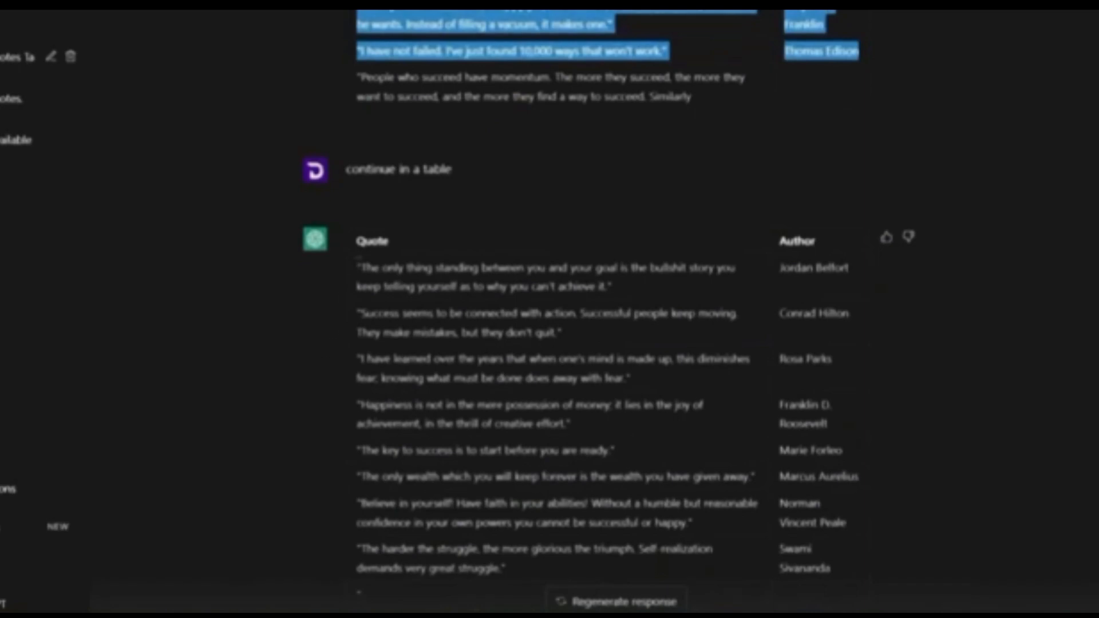
pyautogui.moveTo(358, 268); pyautogui.dragTo(755, 481)
pyautogui.hotkey('alt', 'Tab')
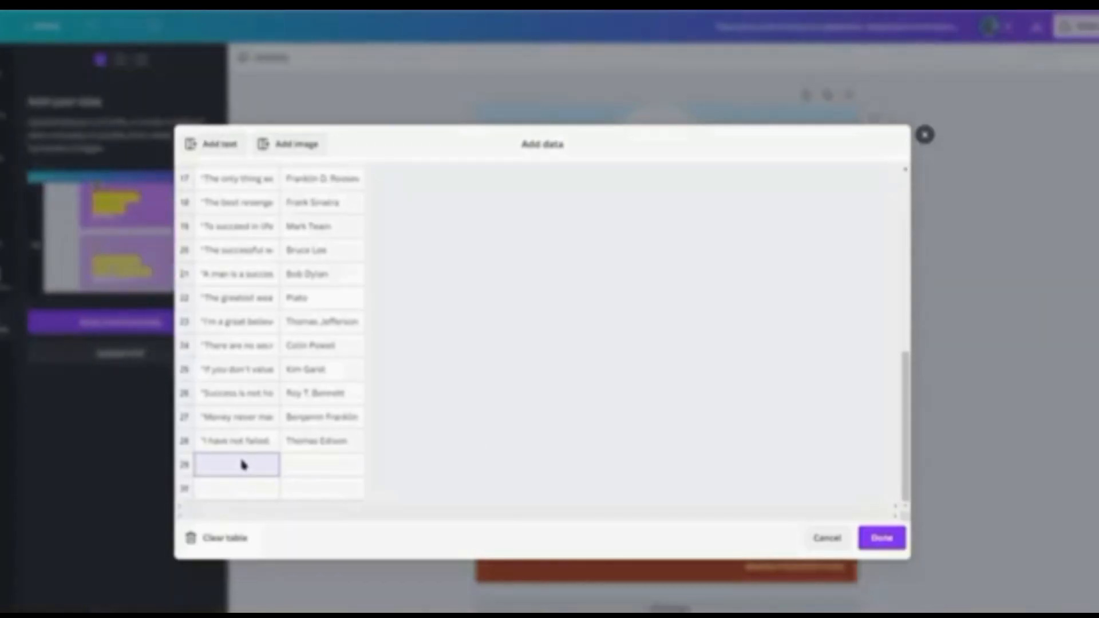
pyautogui.hotkey('ctrl', 'v')
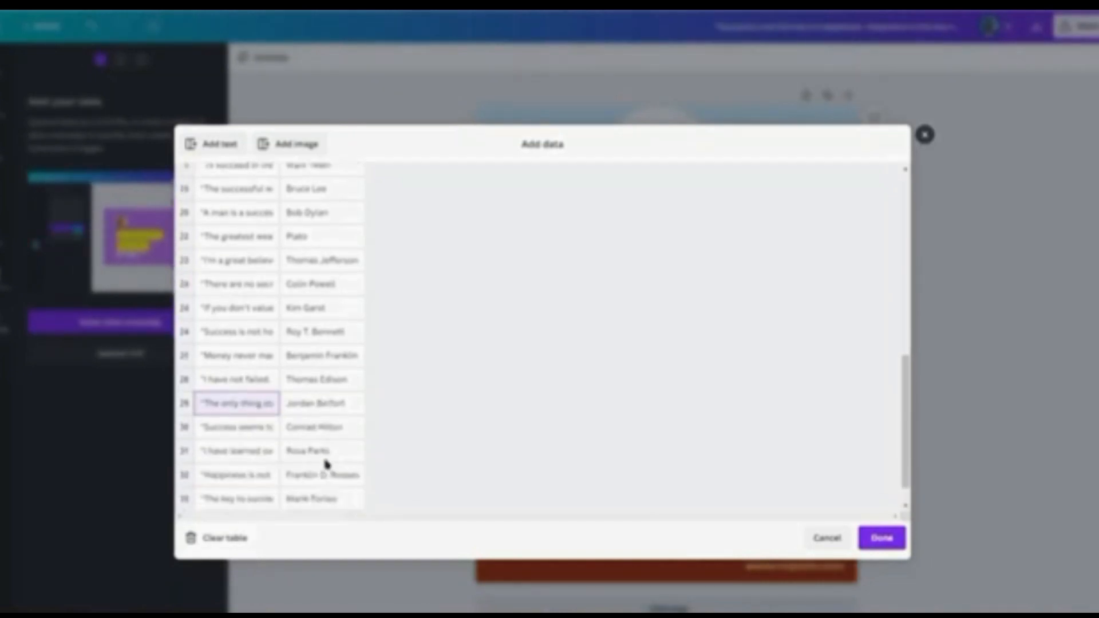
pyautogui.scroll(-1, 327, 465)
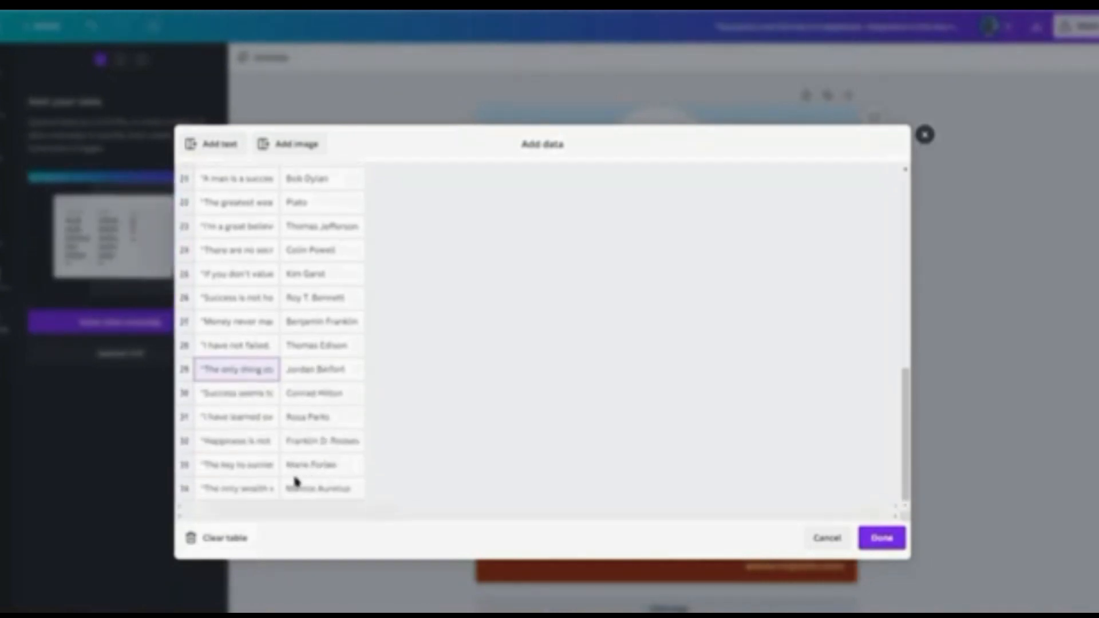
# Delete the quote rows whose author is Unknown from the data table
pyautogui.scroll(8, 292, 474)
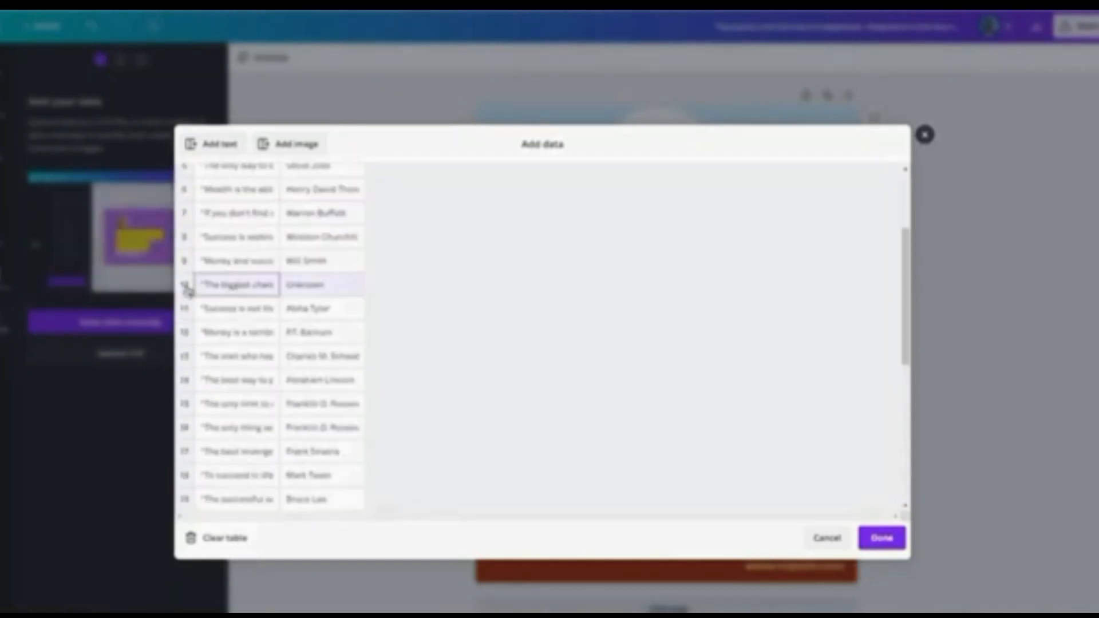
pyautogui.rightClick(191, 292)
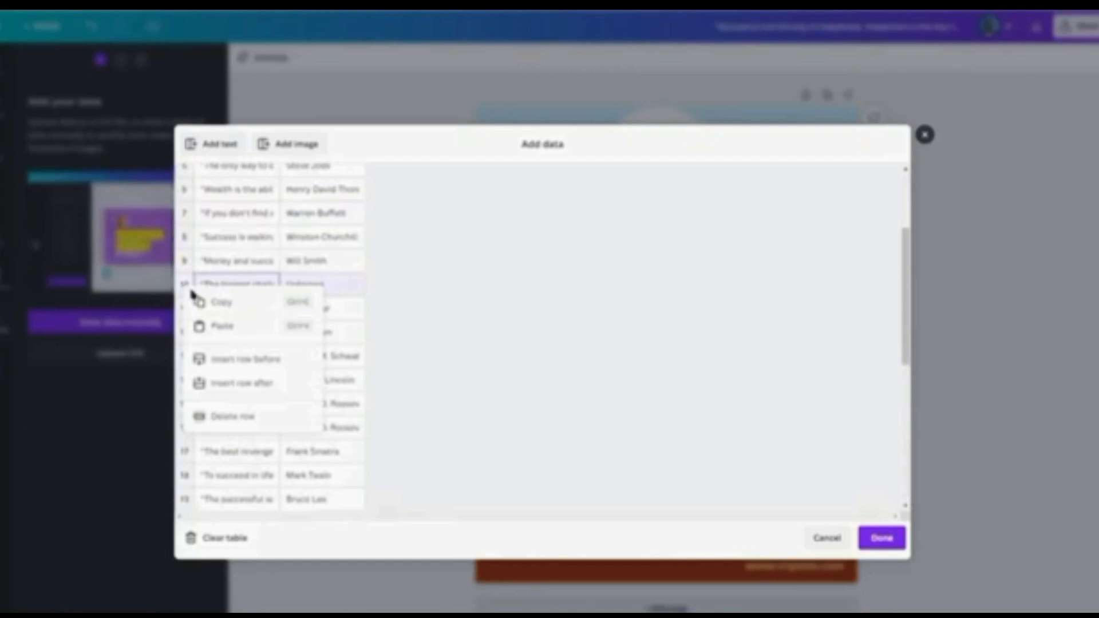
pyautogui.click(246, 419)
pyautogui.scroll(-1, 295, 370)
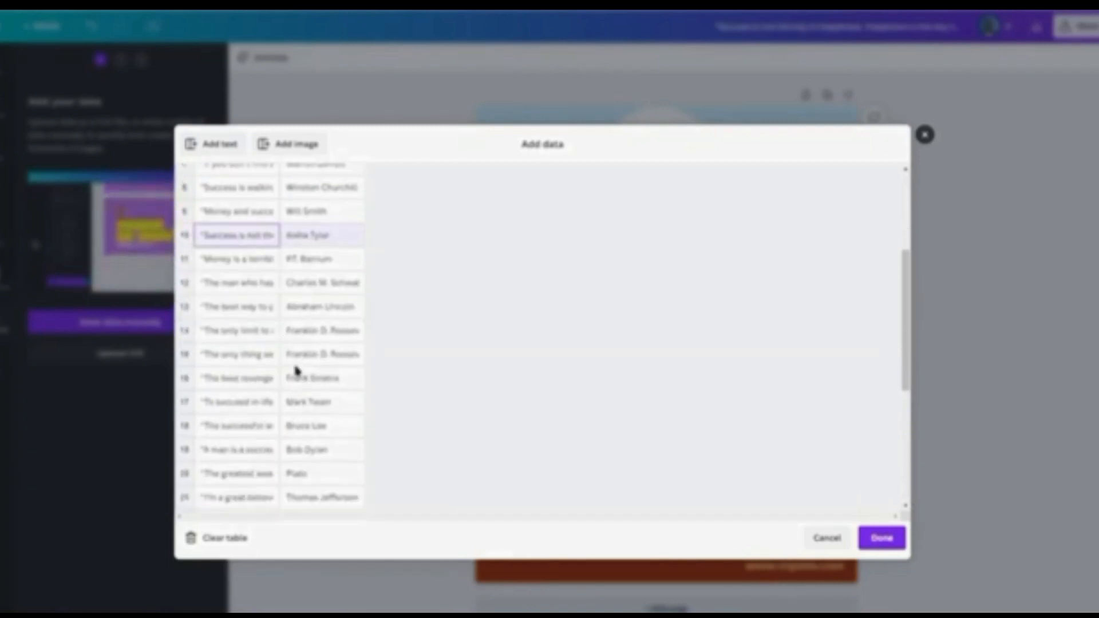
pyautogui.scroll(5, 321, 378)
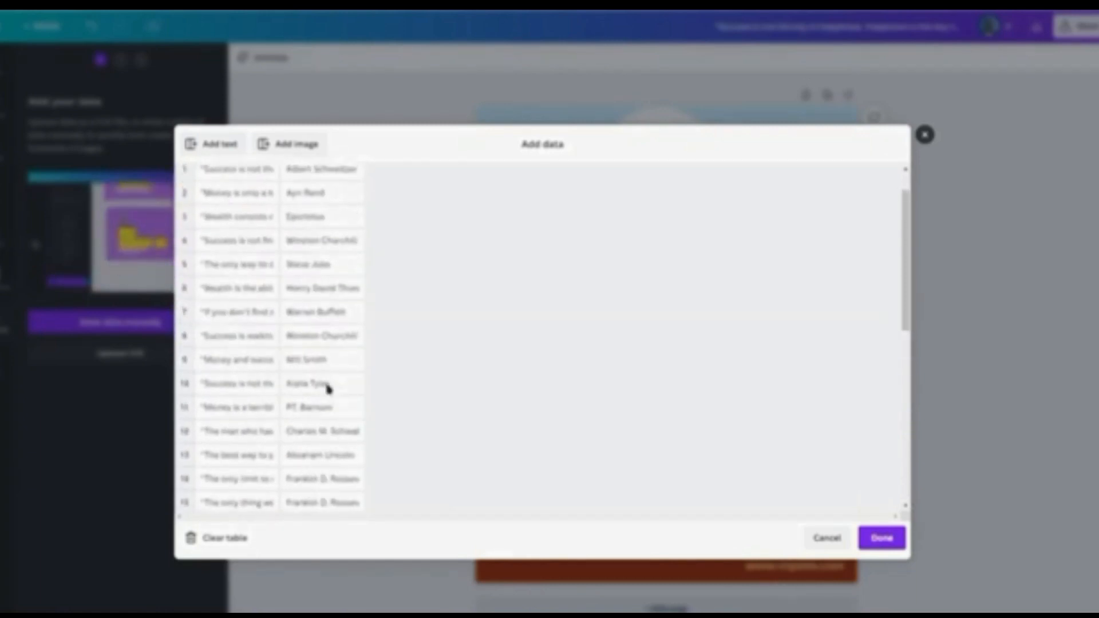
# Add an image column named Image and assign the blue luxury car photo from the Luxury folder to row 1
pyautogui.click(298, 146)
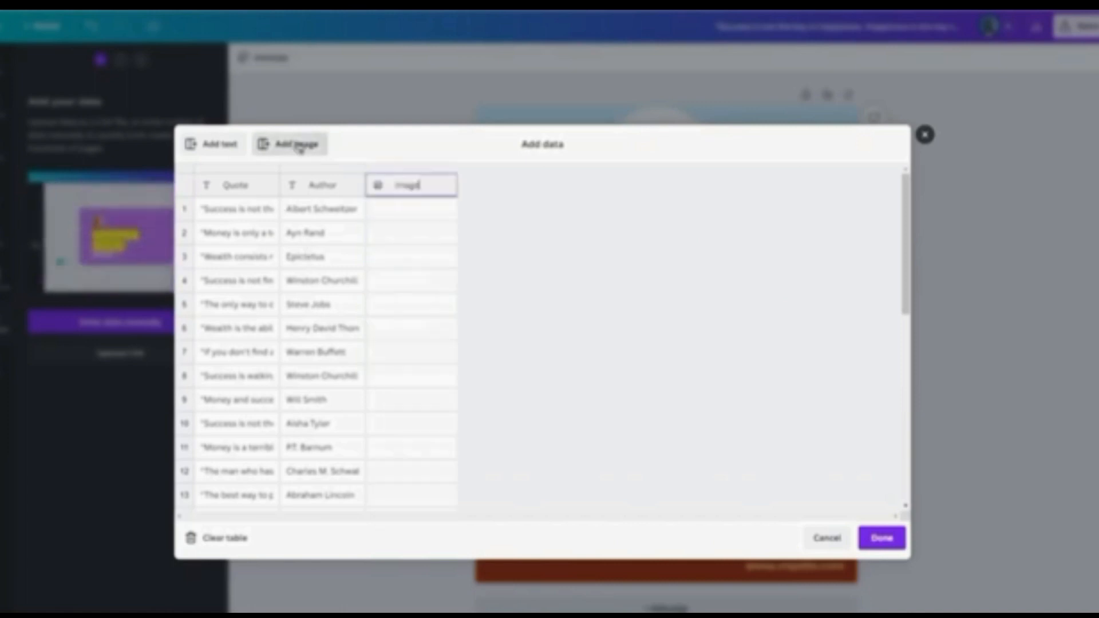
pyautogui.click(423, 216)
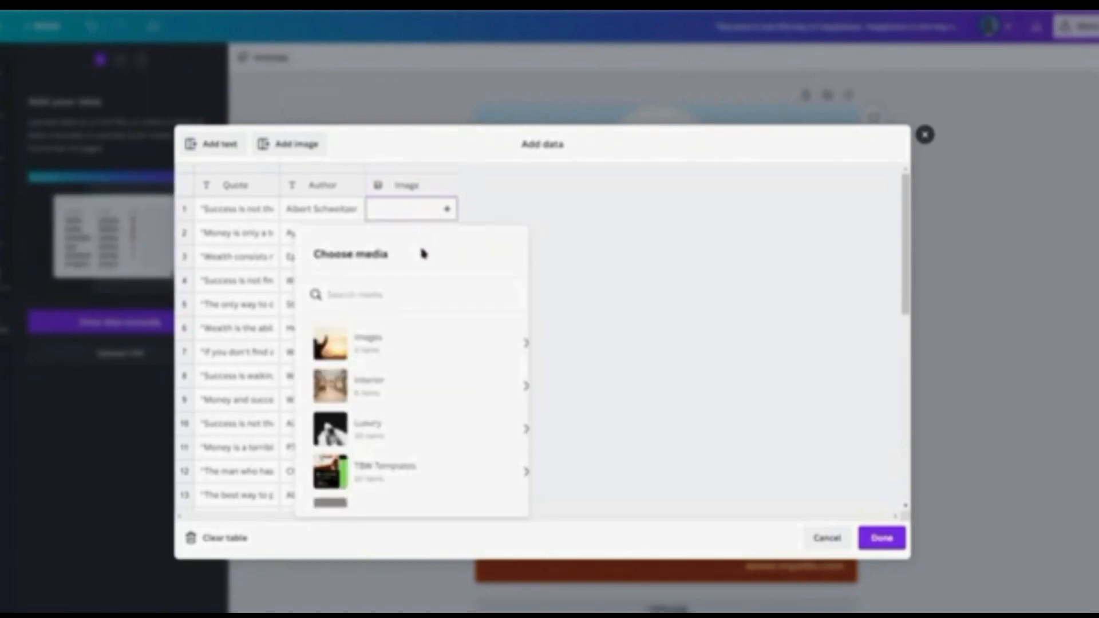
pyautogui.click(415, 440)
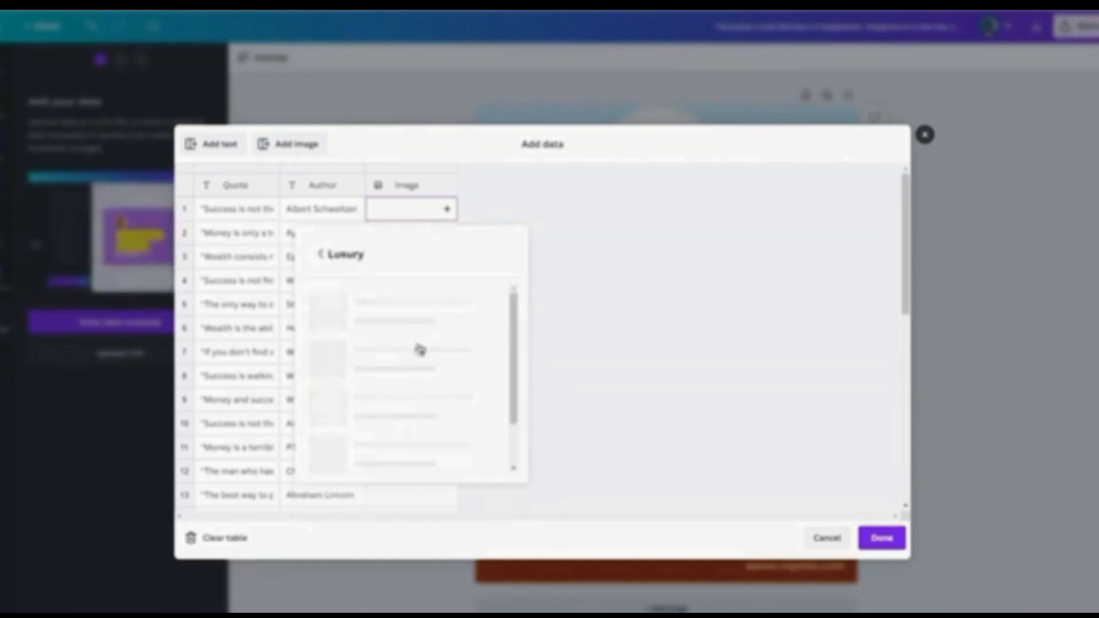
pyautogui.click(435, 312)
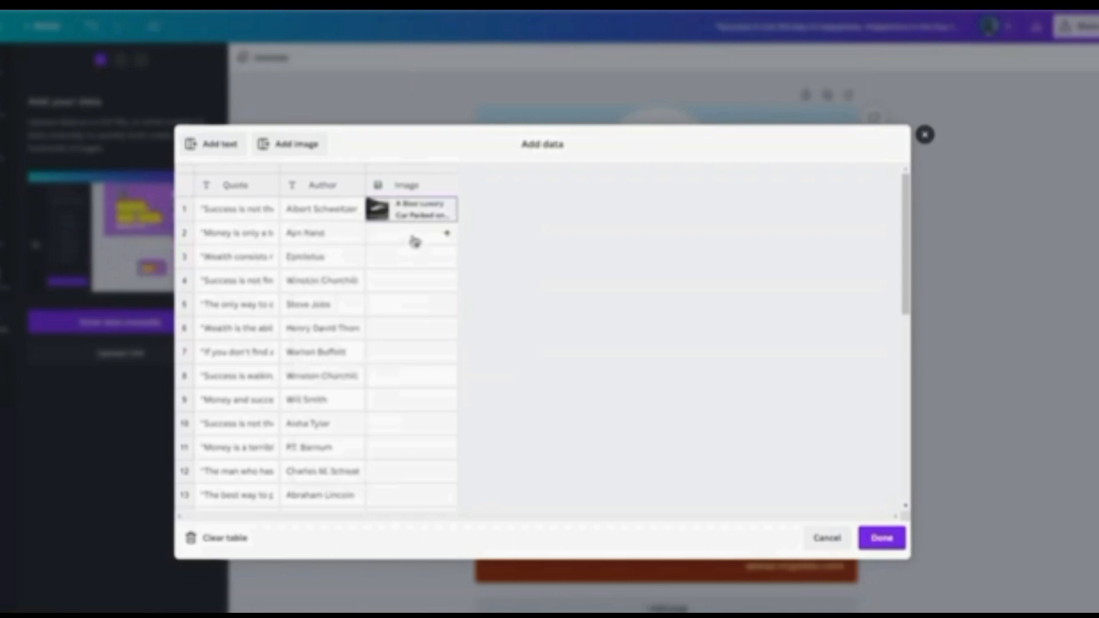
# Assign Sports Car on Display, Luxury Car under Cloudy Sky, Person drives a Luxurious Car and the parked Luxury Cars photo to rows 2 to 5
pyautogui.click(414, 241)
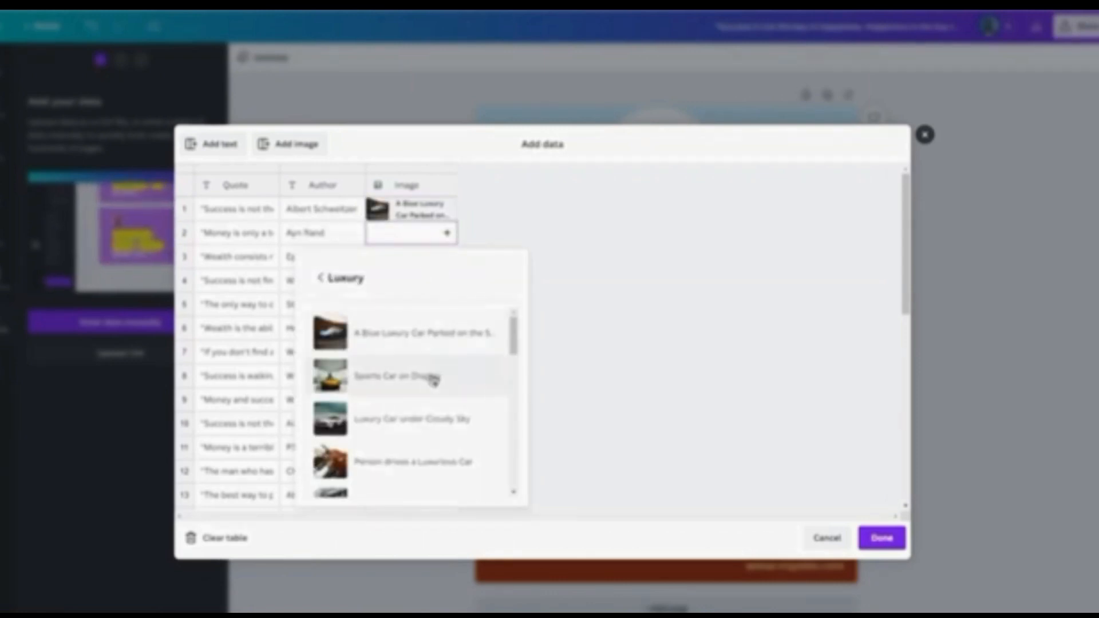
pyautogui.click(431, 374)
pyautogui.click(430, 261)
pyautogui.click(436, 440)
pyautogui.click(419, 288)
pyautogui.click(601, 382)
pyautogui.click(421, 308)
pyautogui.click(595, 420)
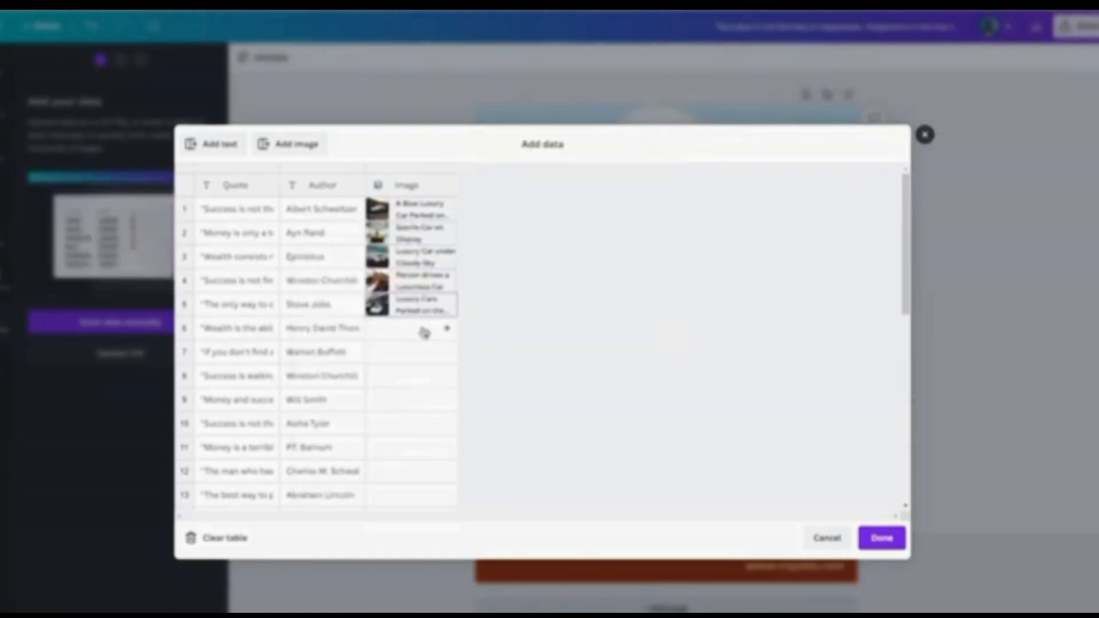
# Assign photos from the Luxury folder to Image rows 6 to 30, with Luxury watch in row 30, and finish the data table
pyautogui.click(423, 330)
pyautogui.scroll(-3, 612, 344)
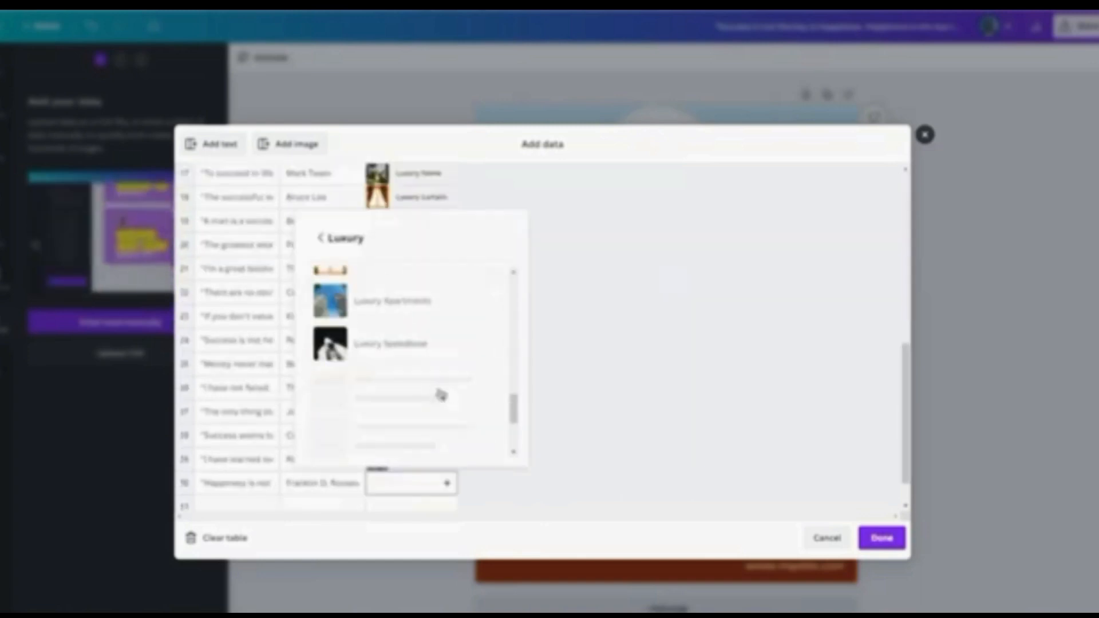
pyautogui.scroll(-3, 439, 393)
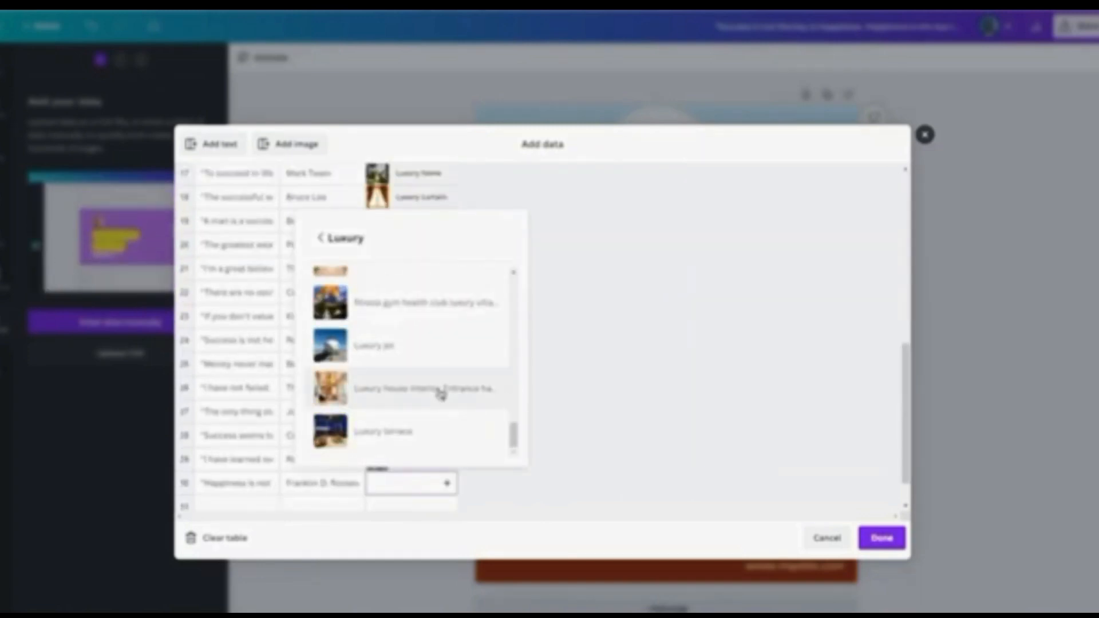
pyautogui.click(439, 372)
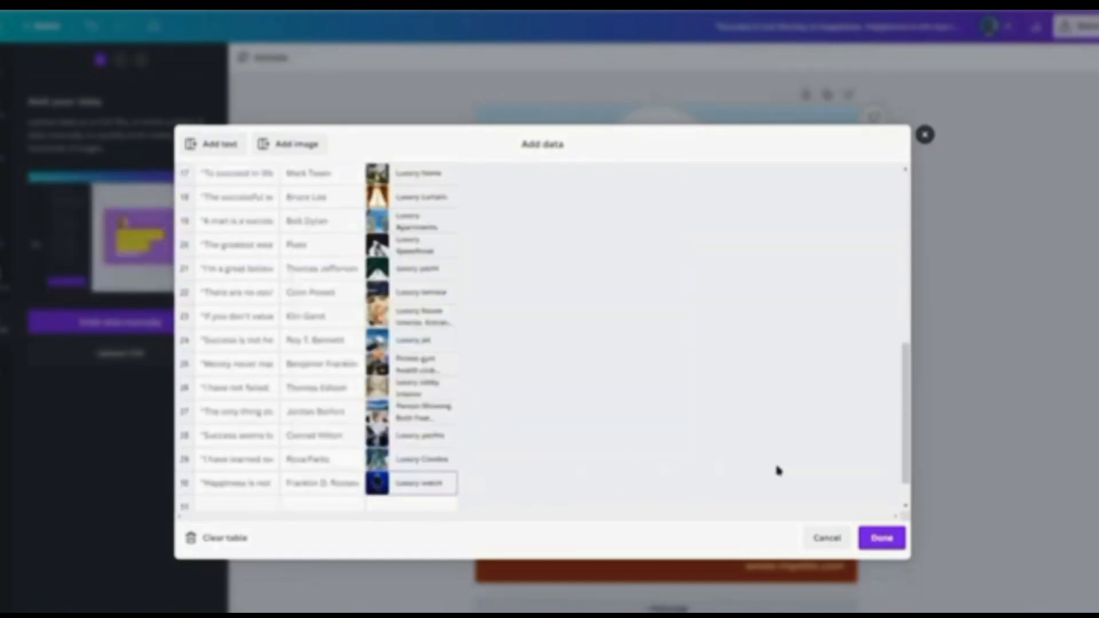
pyautogui.scroll(-2, 628, 428)
pyautogui.scroll(10, 613, 432)
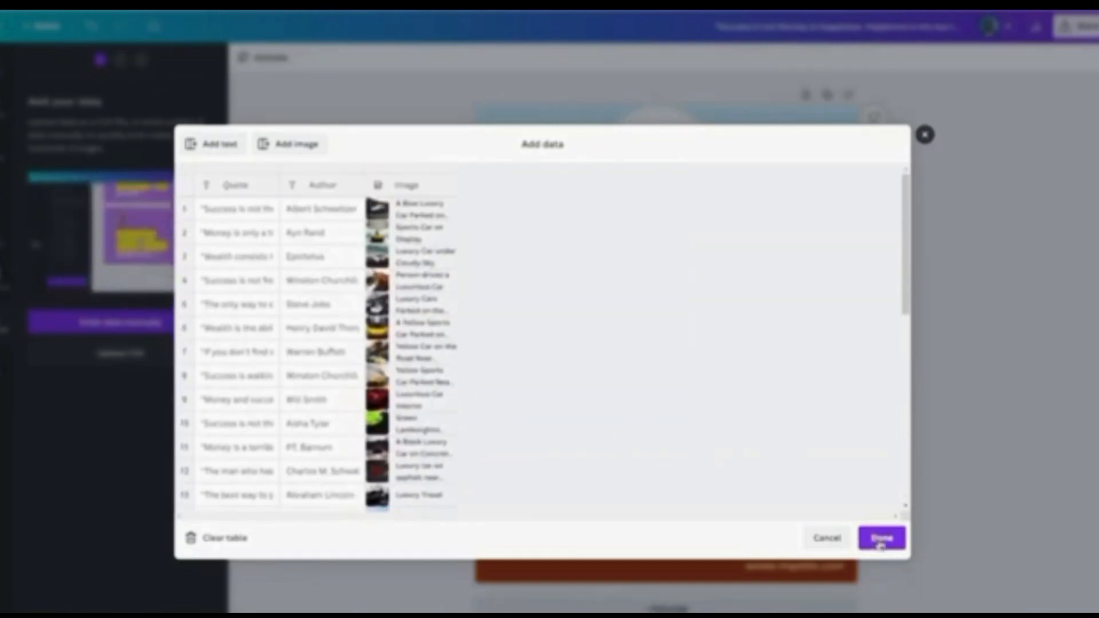
pyautogui.click(882, 538)
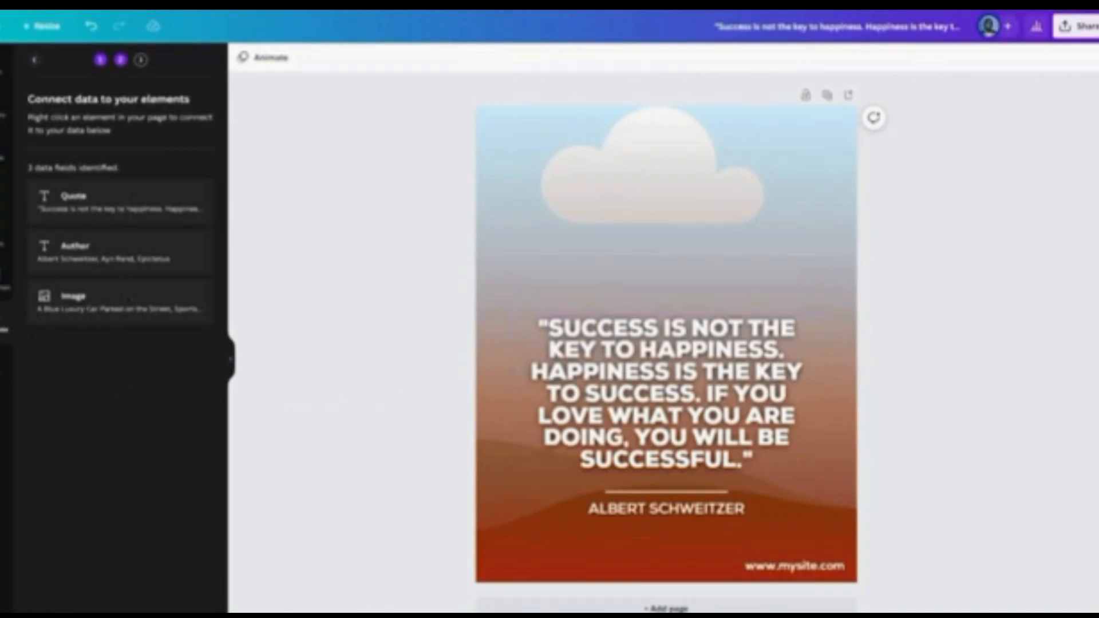
# Connect the template's quote text to the Quote field and the author text to the Author field
pyautogui.click(674, 383)
pyautogui.rightClick(681, 383)
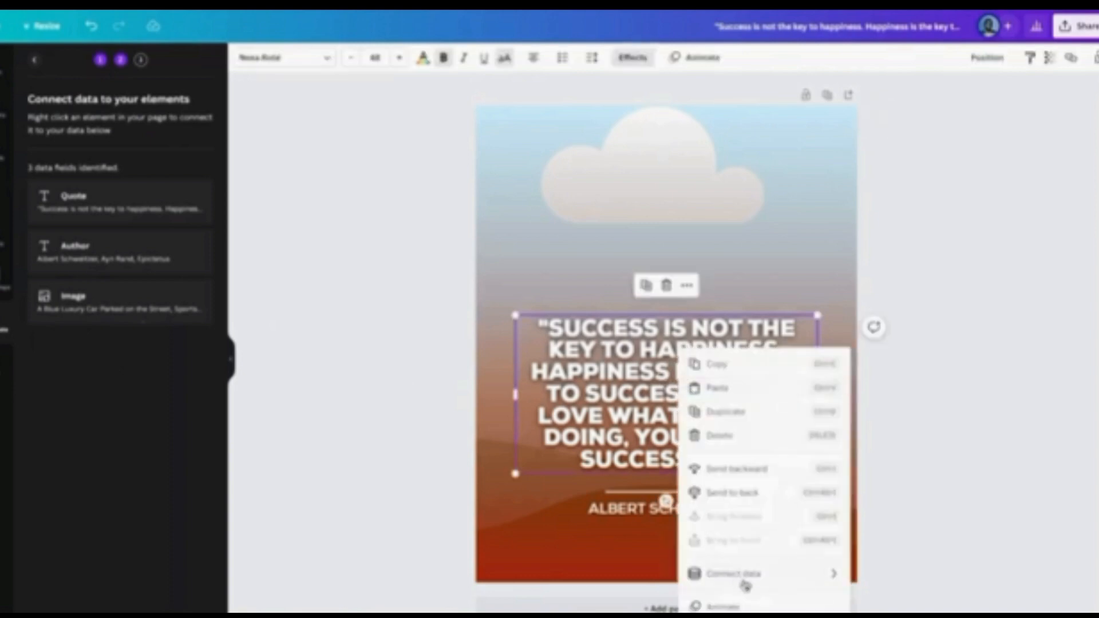
pyautogui.moveTo(776, 574)
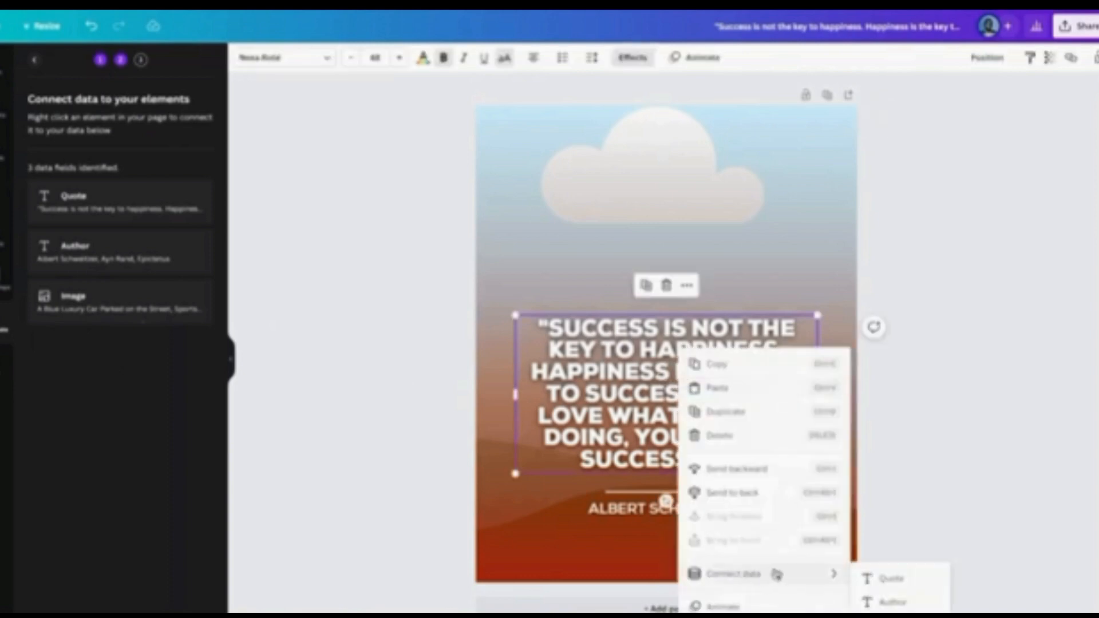
pyautogui.click(889, 580)
pyautogui.click(678, 509)
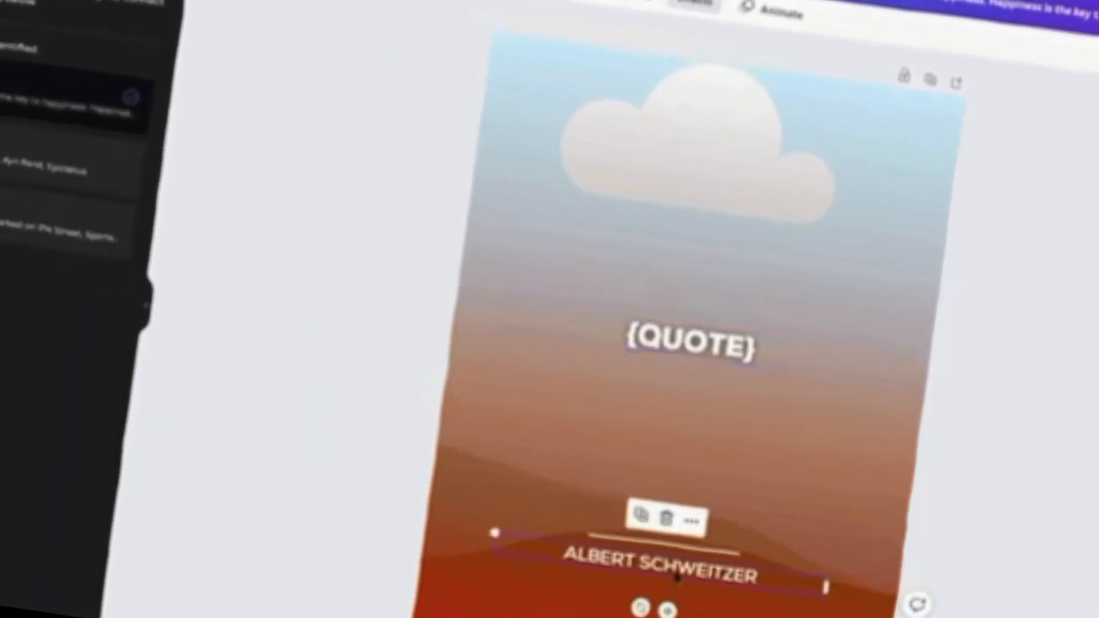
pyautogui.rightClick(676, 577)
pyautogui.moveTo(770, 617)
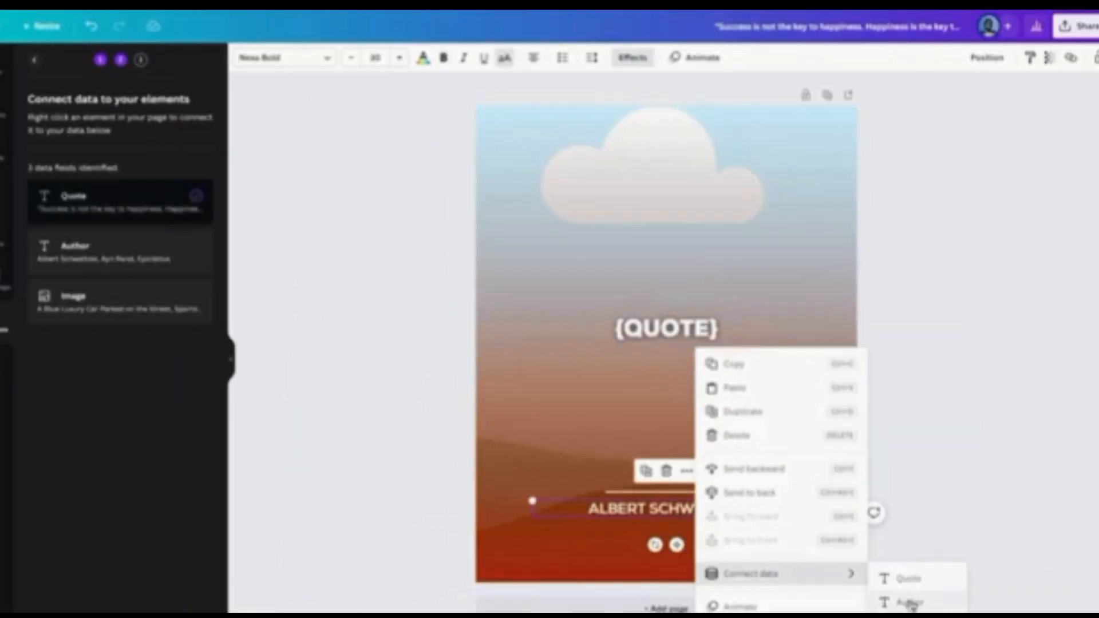
pyautogui.click(911, 604)
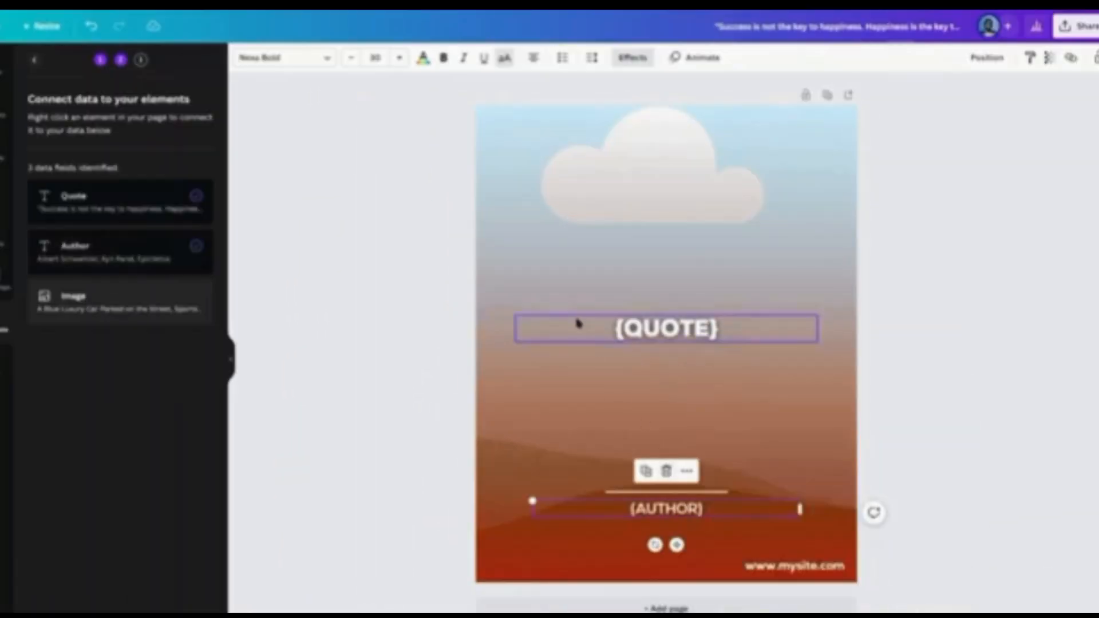
# Connect the cloud-and-hills background frame behind the gradient to the Image data field
pyautogui.click(588, 155)
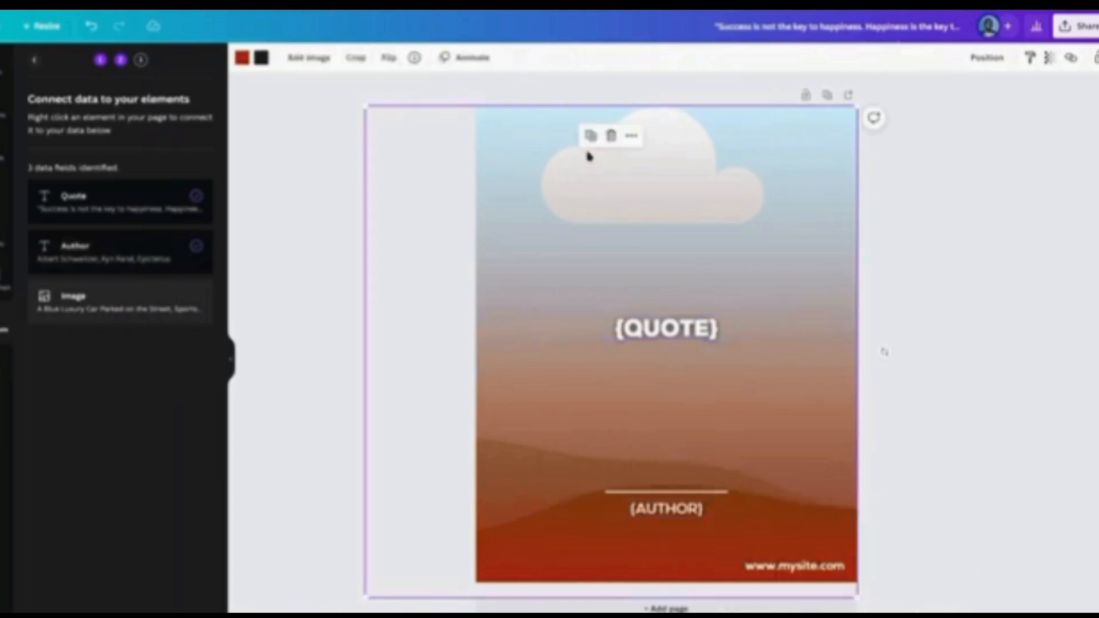
pyautogui.click(546, 166)
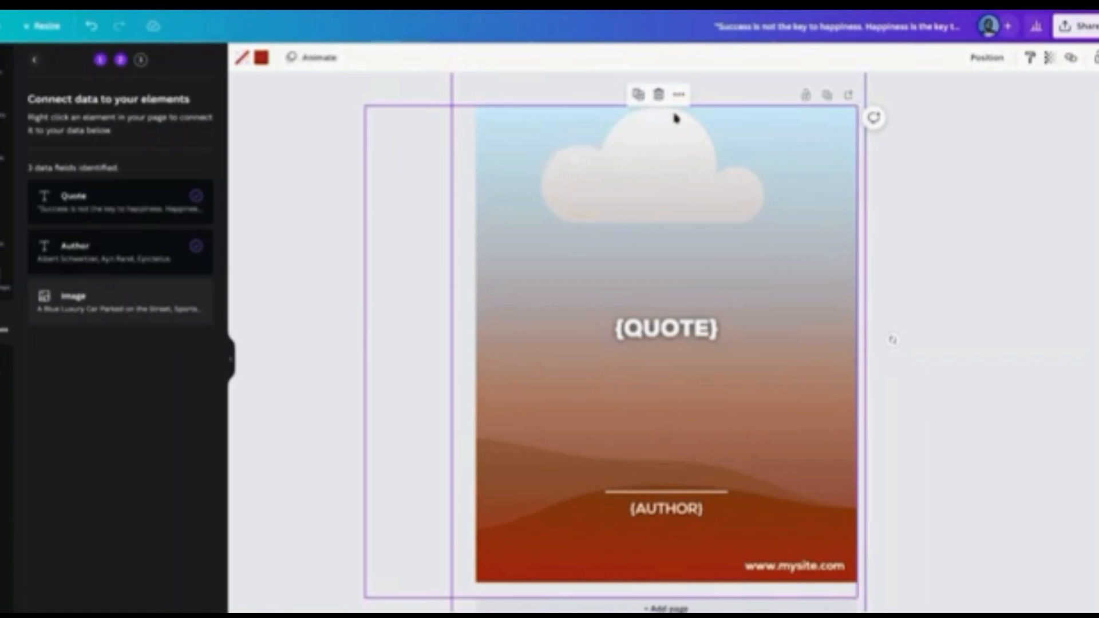
pyautogui.click(680, 94)
pyautogui.moveTo(807, 342)
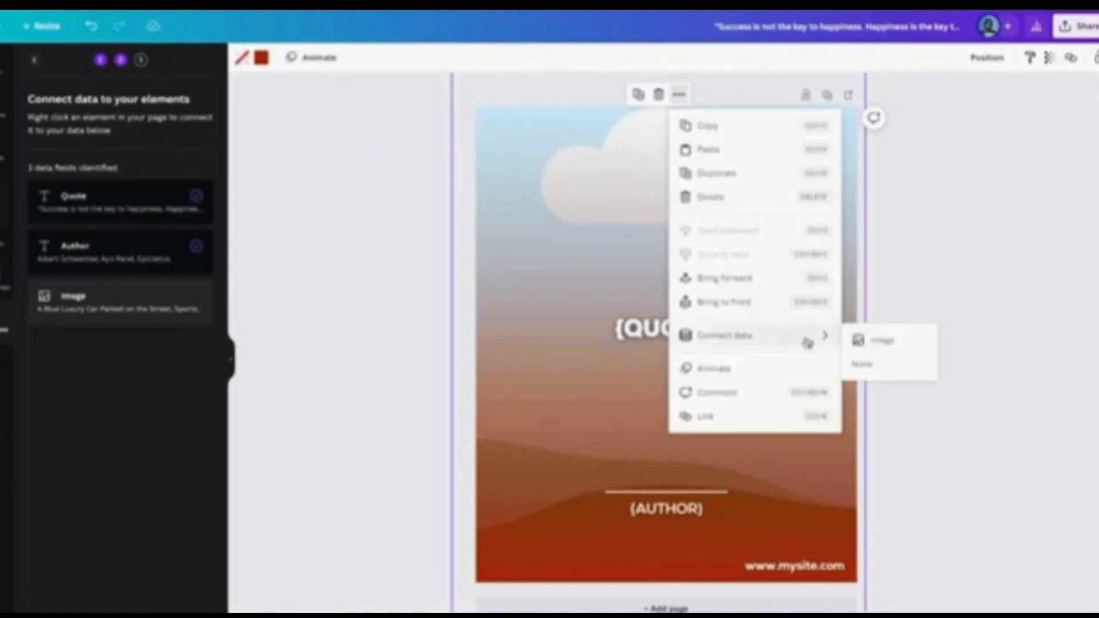
pyautogui.click(882, 341)
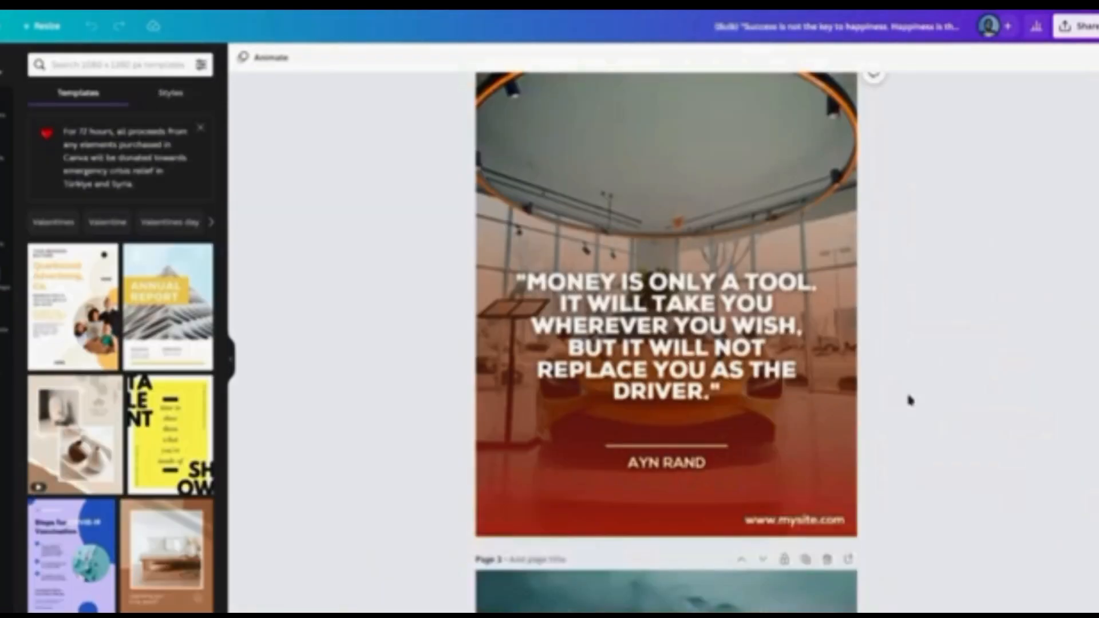
# On page 5 of the generated posts, move the long quote up so it sits just above the divider line
pyautogui.scroll(-15, 909, 399)
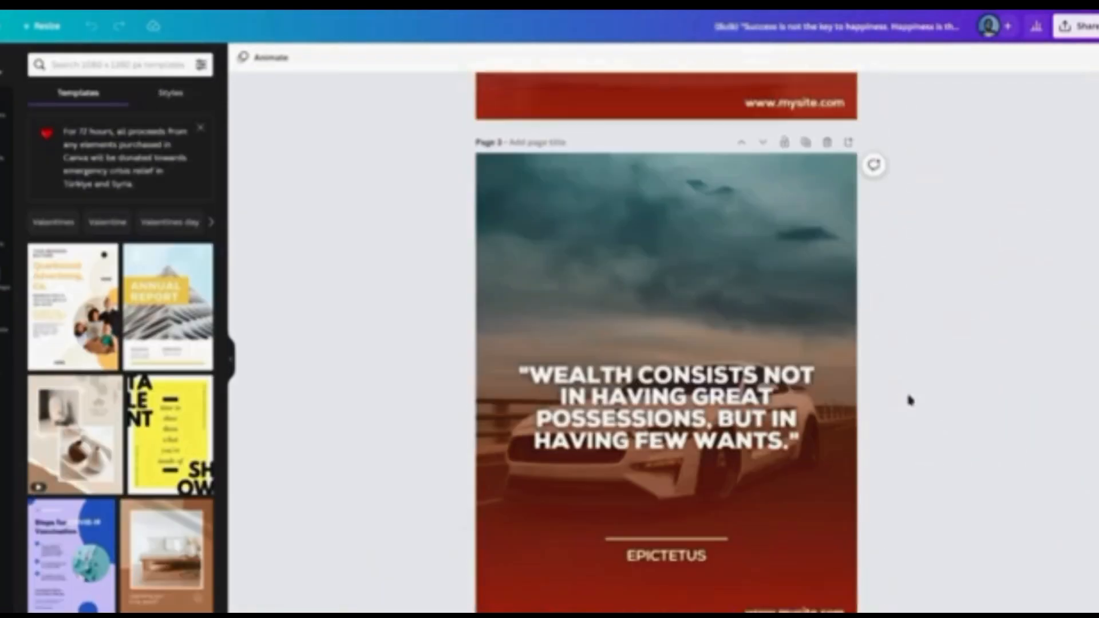
pyautogui.scroll(-10, 909, 399)
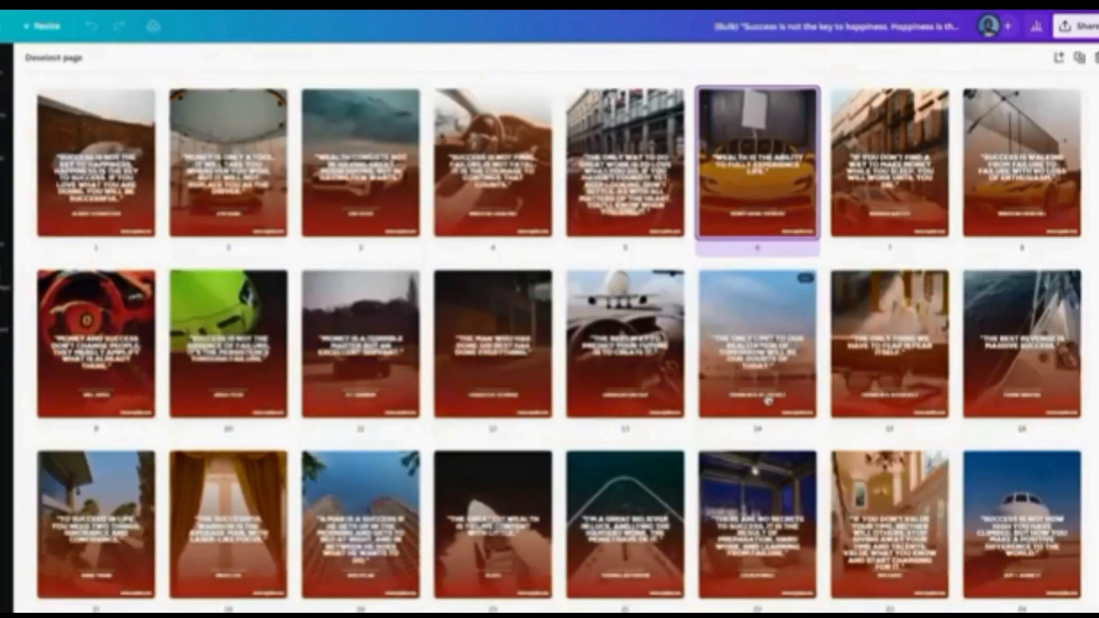
pyautogui.scroll(-2, 765, 412)
pyautogui.scroll(-1, 768, 401)
pyautogui.scroll(3, 768, 401)
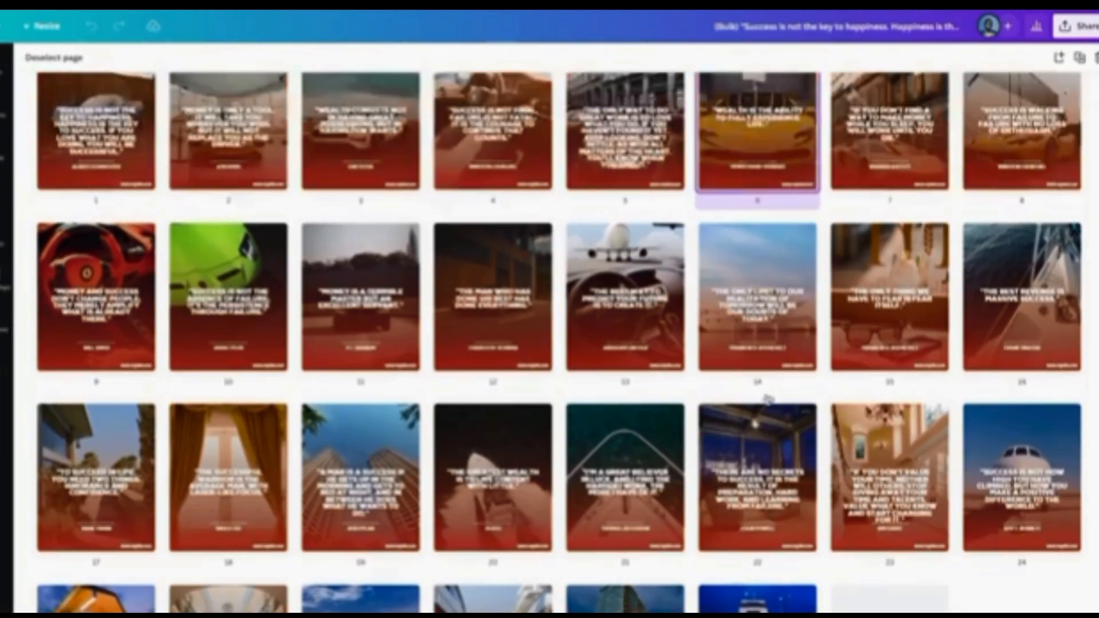
pyautogui.click(625, 166)
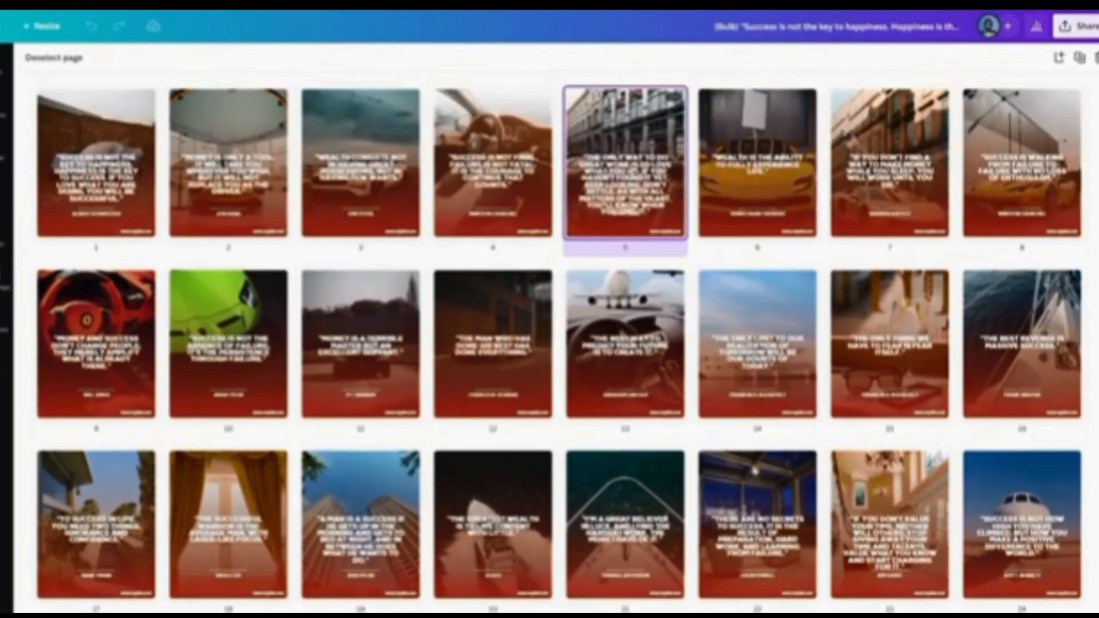
pyautogui.doubleClick(634, 214)
pyautogui.moveTo(679, 427); pyautogui.dragTo(677, 393)
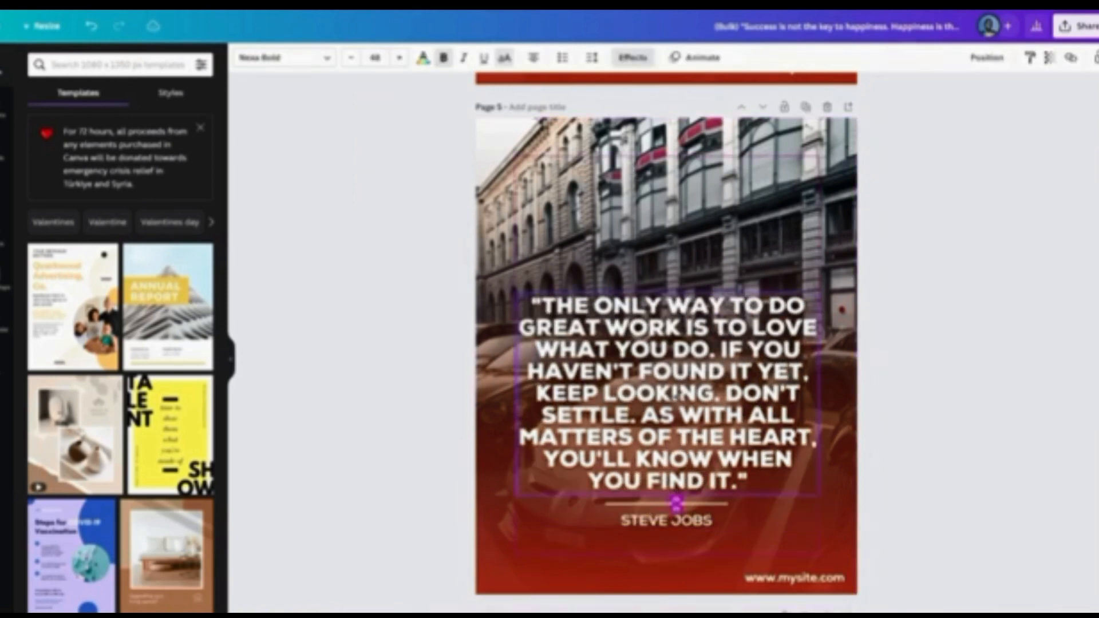
pyautogui.click(882, 397)
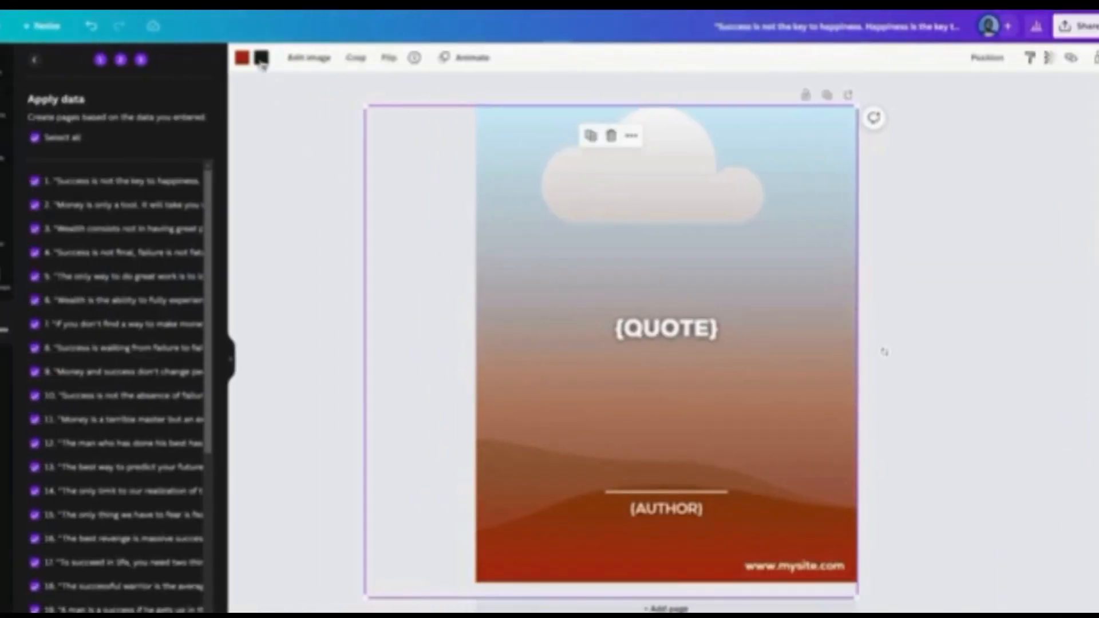
# Recolour the template's red gradient overlay to black and generate the pages again from all data rows
pyautogui.click(246, 61)
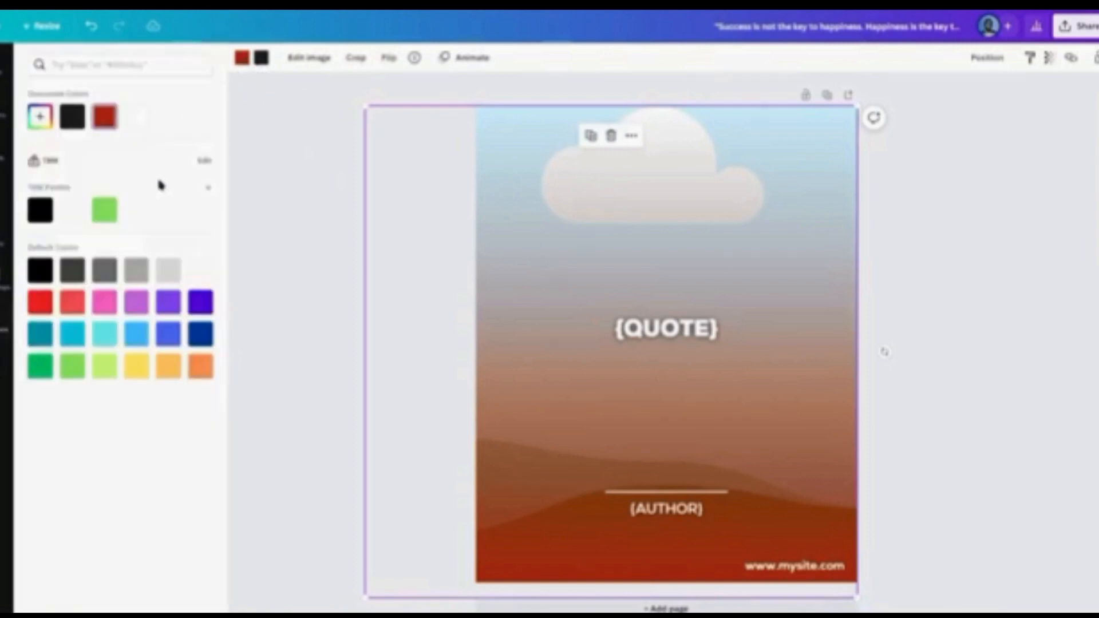
pyautogui.click(42, 217)
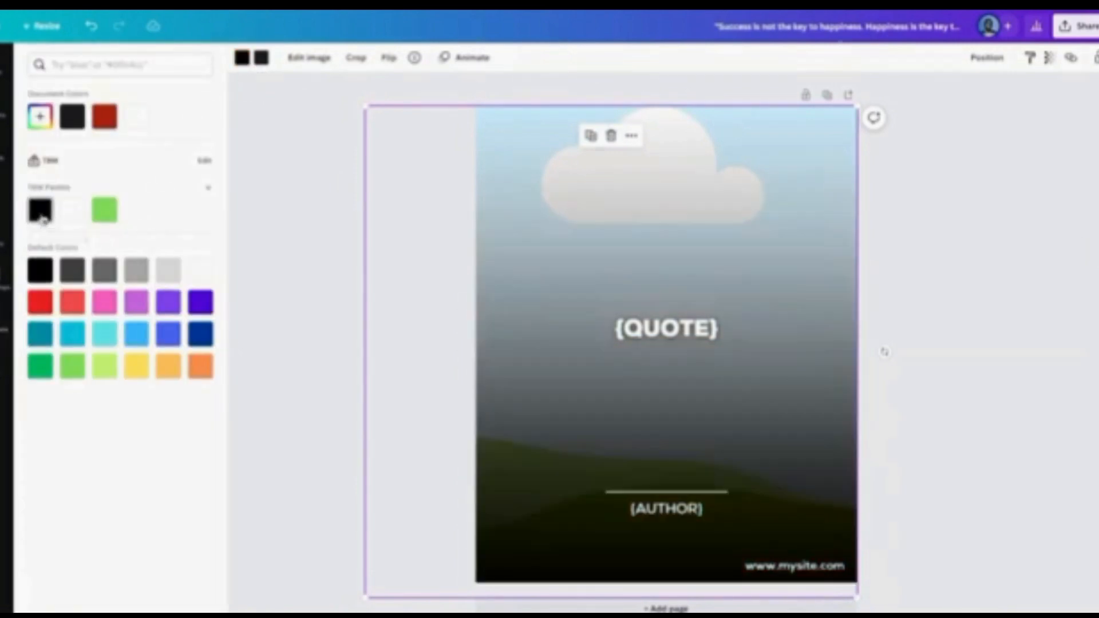
pyautogui.click(303, 412)
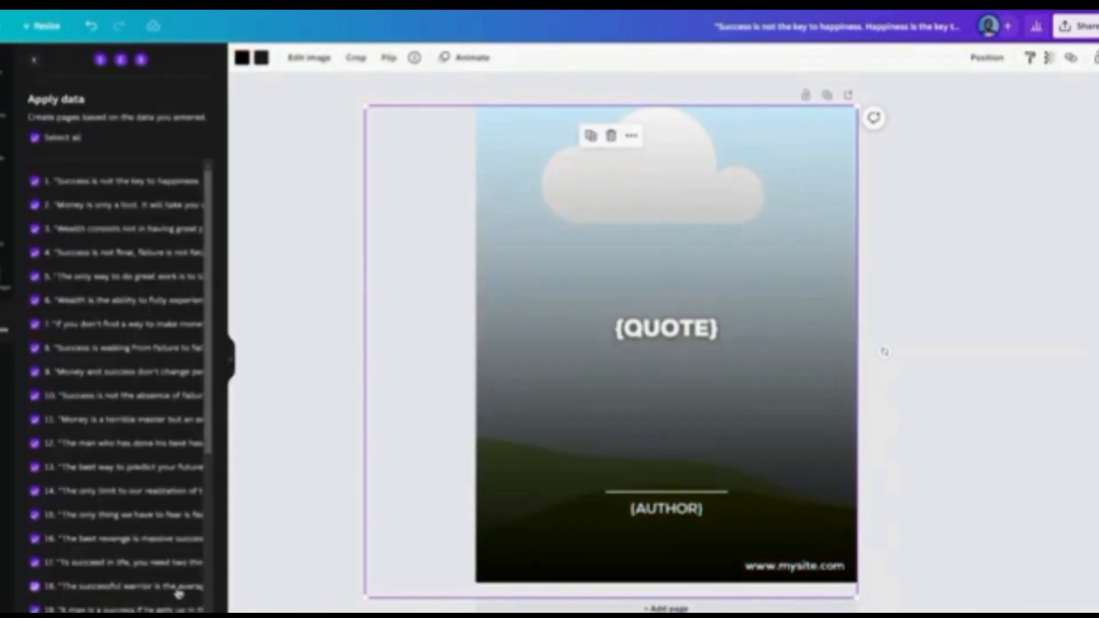
pyautogui.click(305, 487)
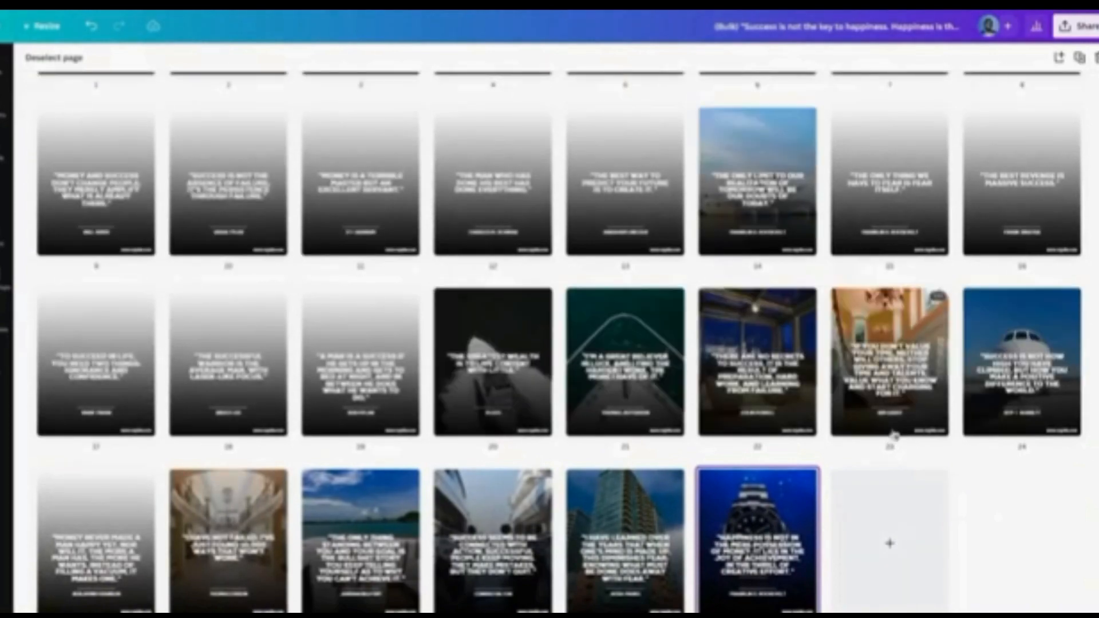
# Review the black-gradient posts, open page 4, and compare it with the red-gradient version
pyautogui.scroll(3, 894, 437)
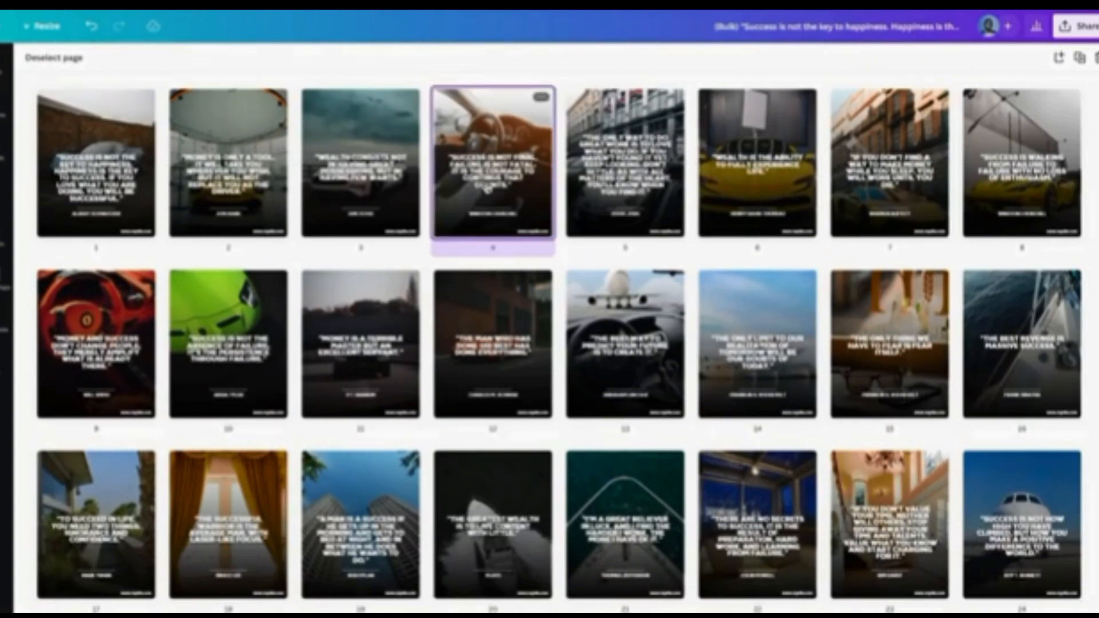
pyautogui.doubleClick(500, 235)
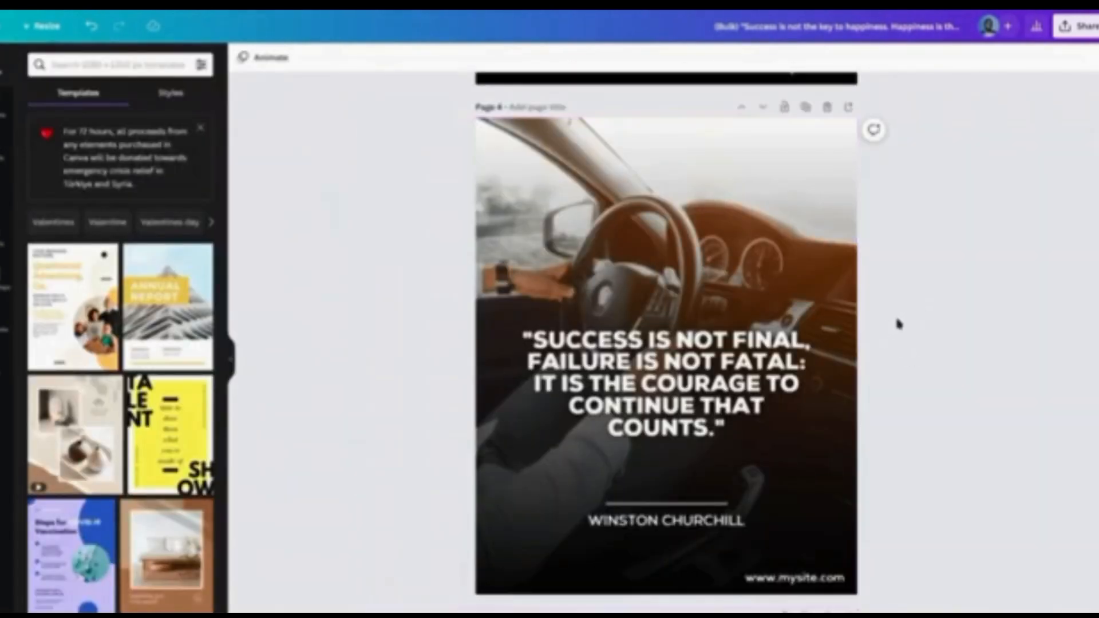
pyautogui.scroll(1, 630, 348)
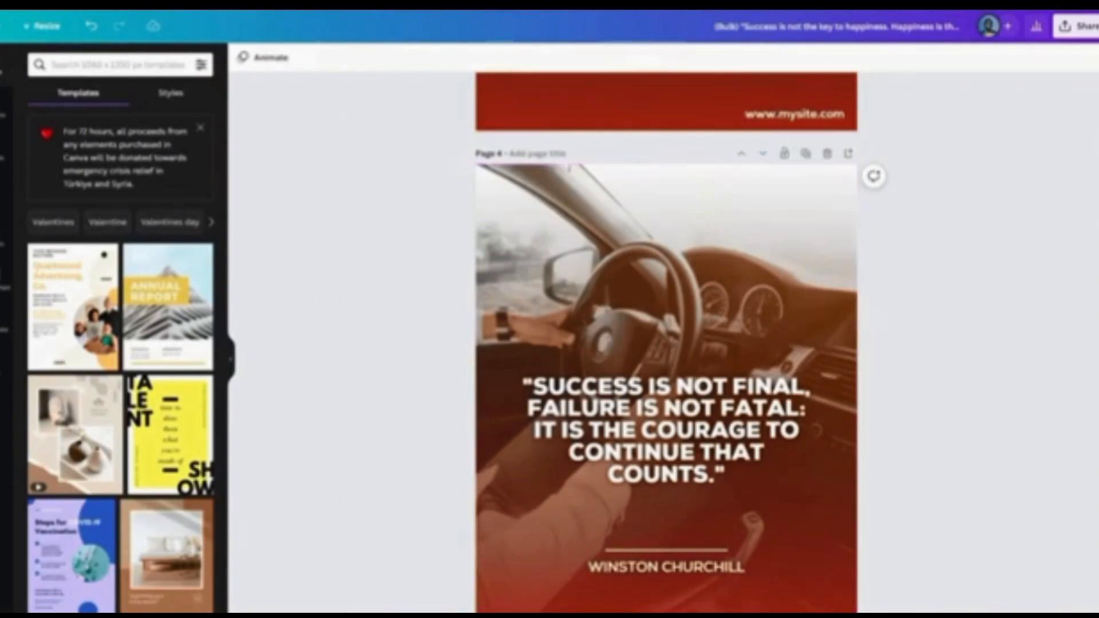
pyautogui.scroll(-1, 630, 348)
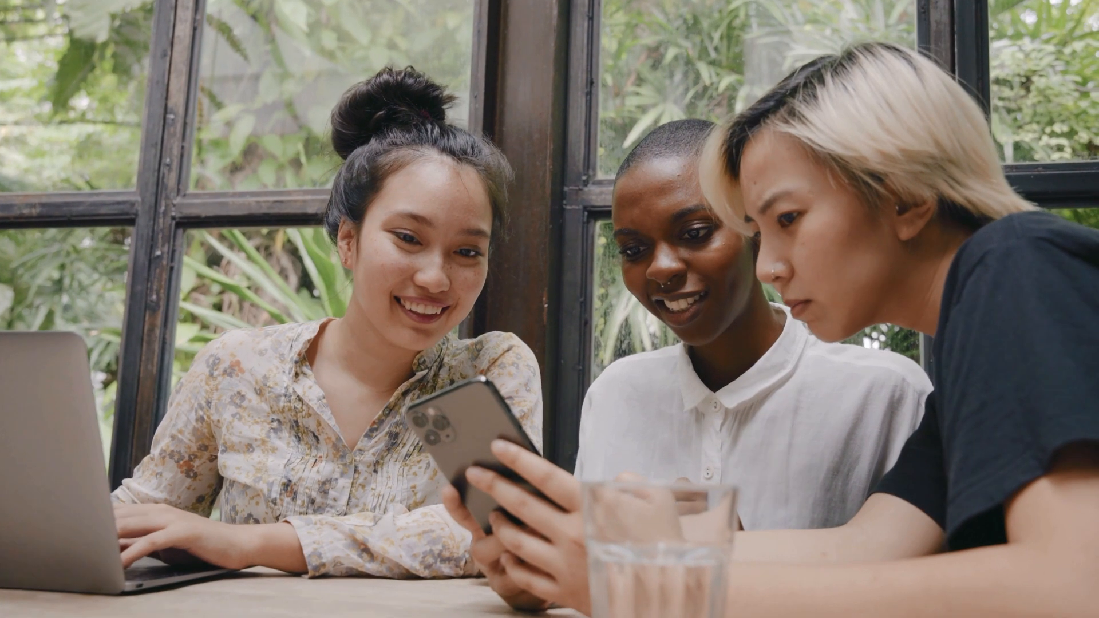